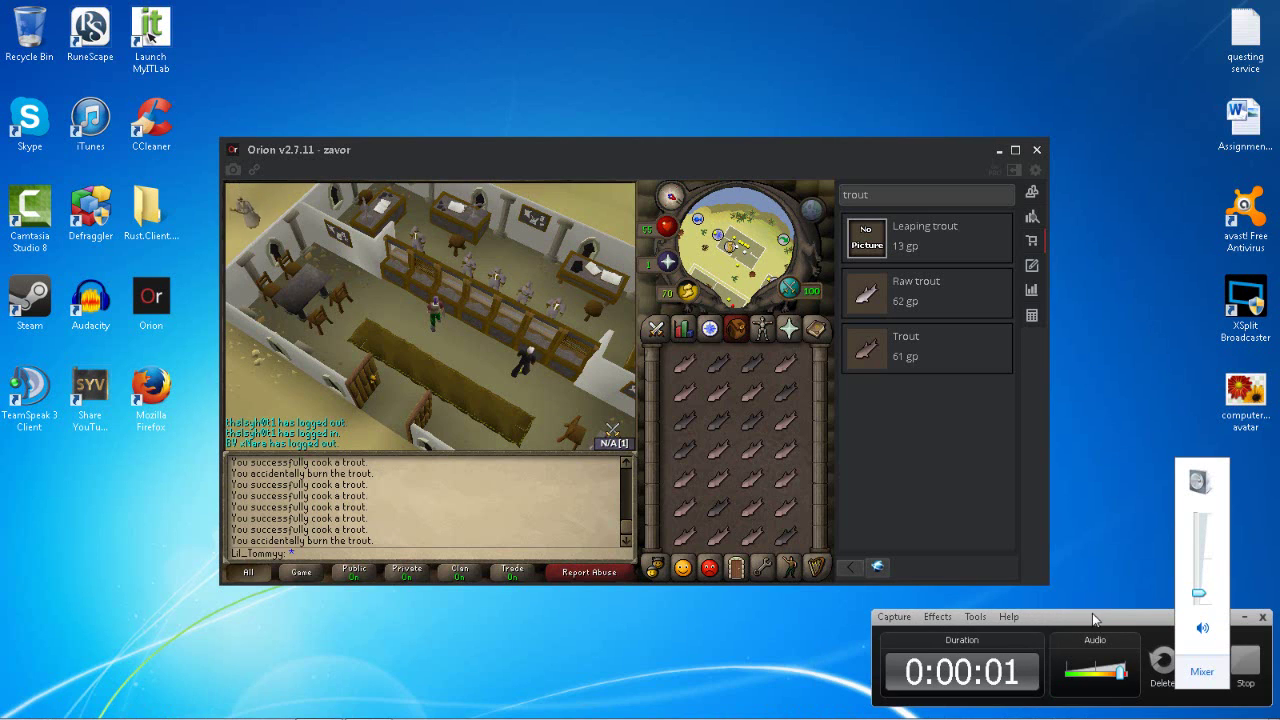
# - Deposit the whole inventory of trout in the bank and withdraw a full load of raw trout
pyautogui.click(1111, 621)
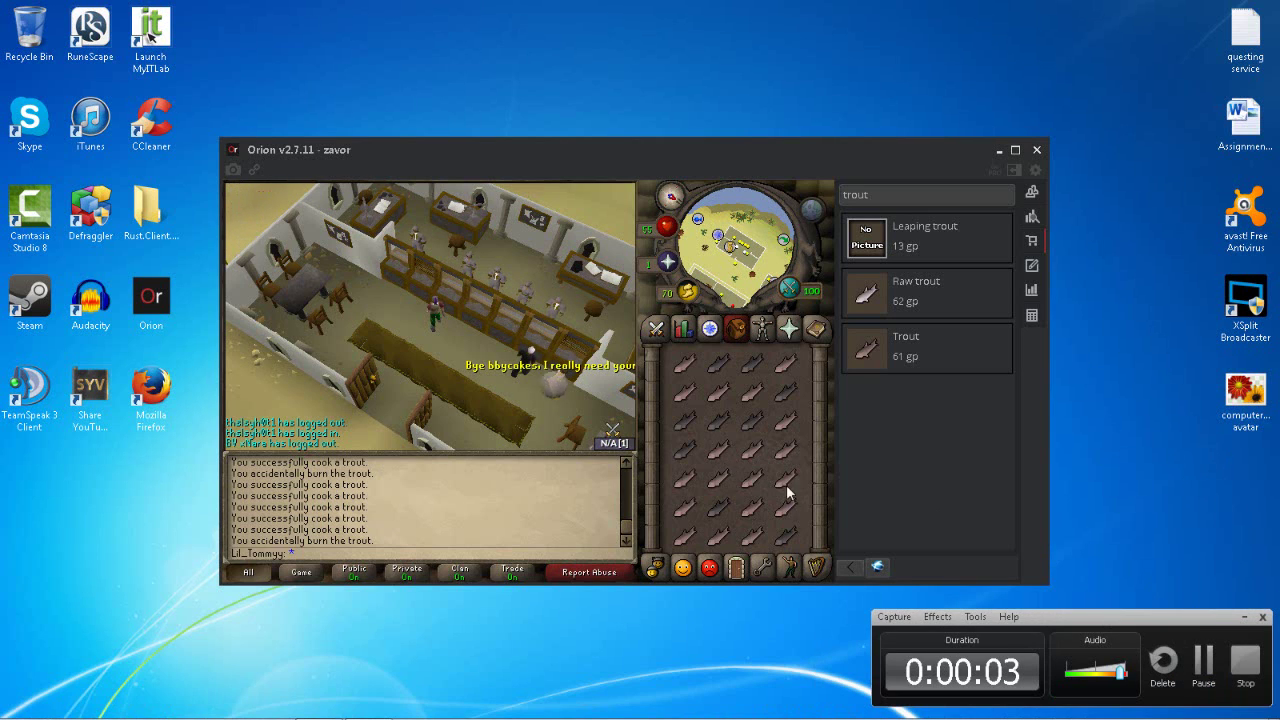
pyautogui.click(1248, 619)
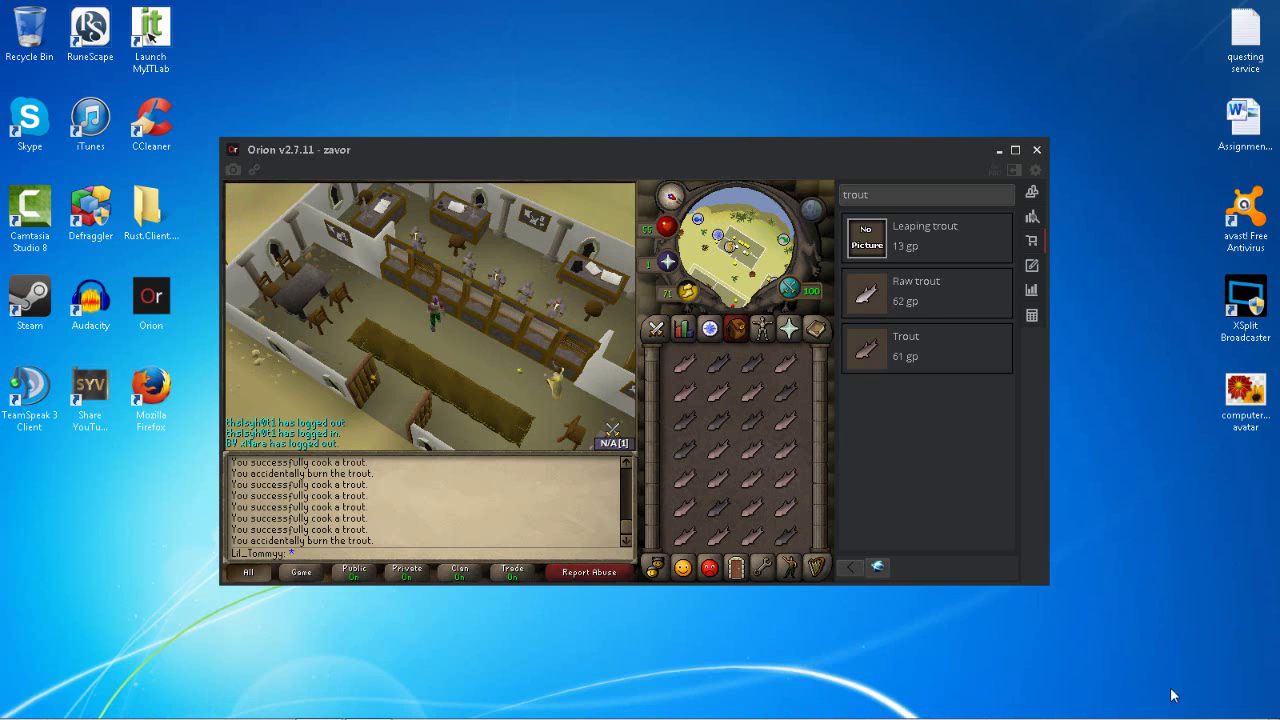
pyautogui.click(478, 310)
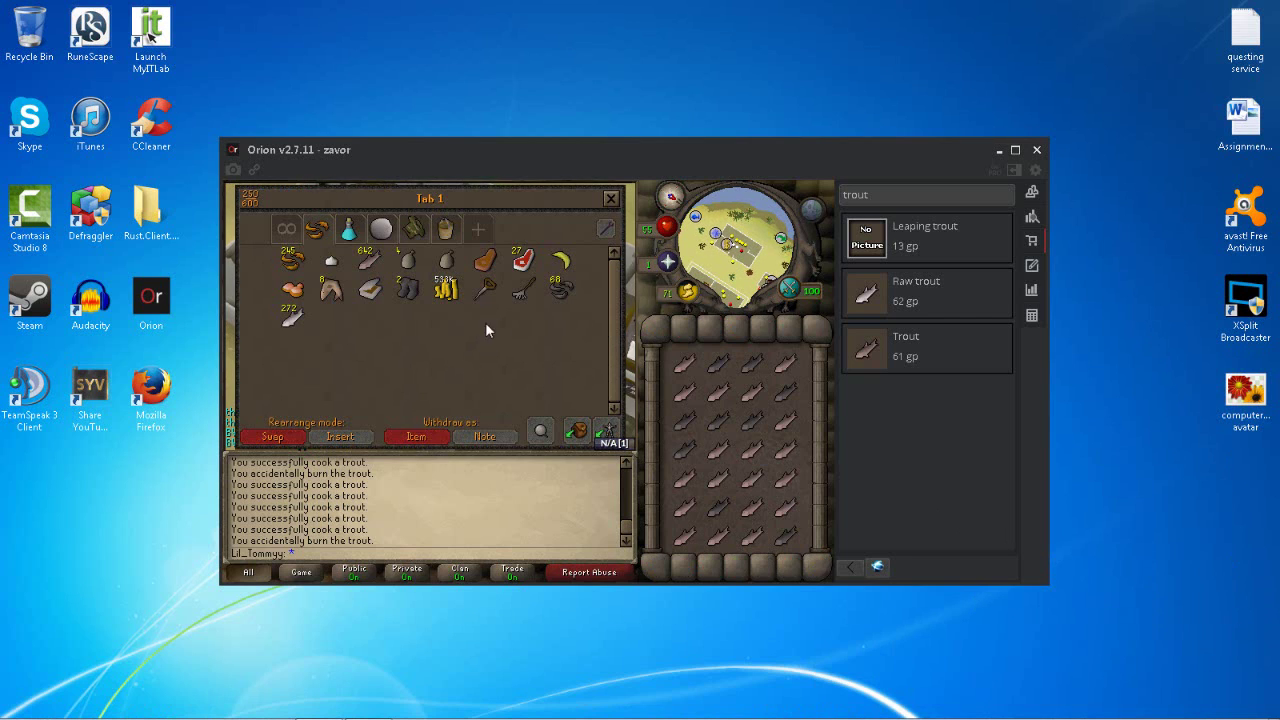
pyautogui.click(576, 432)
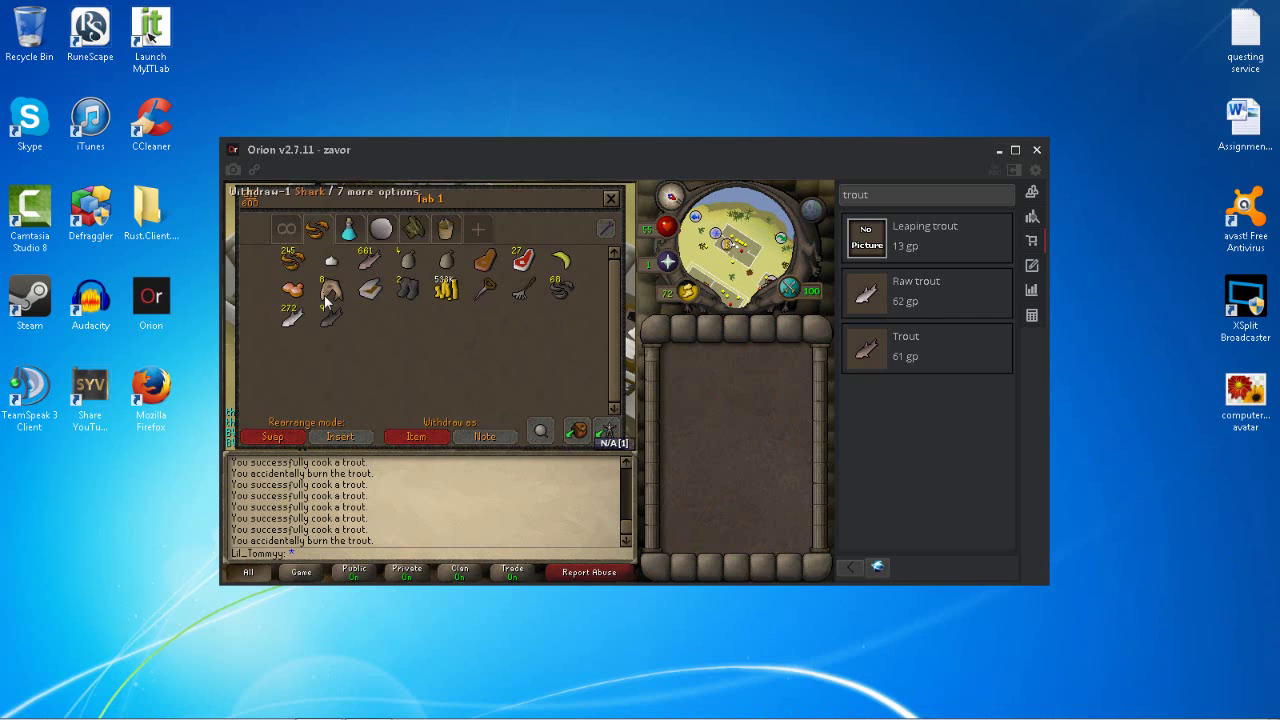
pyautogui.rightClick(289, 322)
pyautogui.click(300, 427)
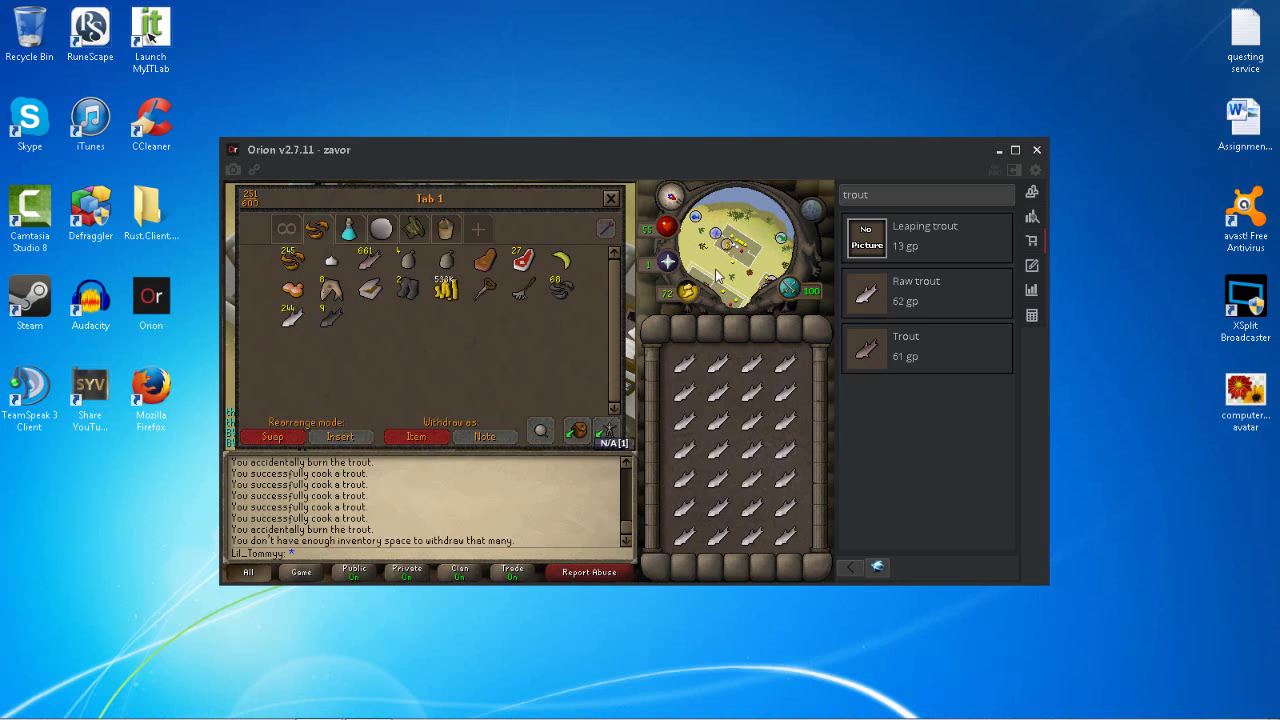
# - Walk to the house with the range and use the raw trout on it to start cooking a batch
pyautogui.click(764, 300)
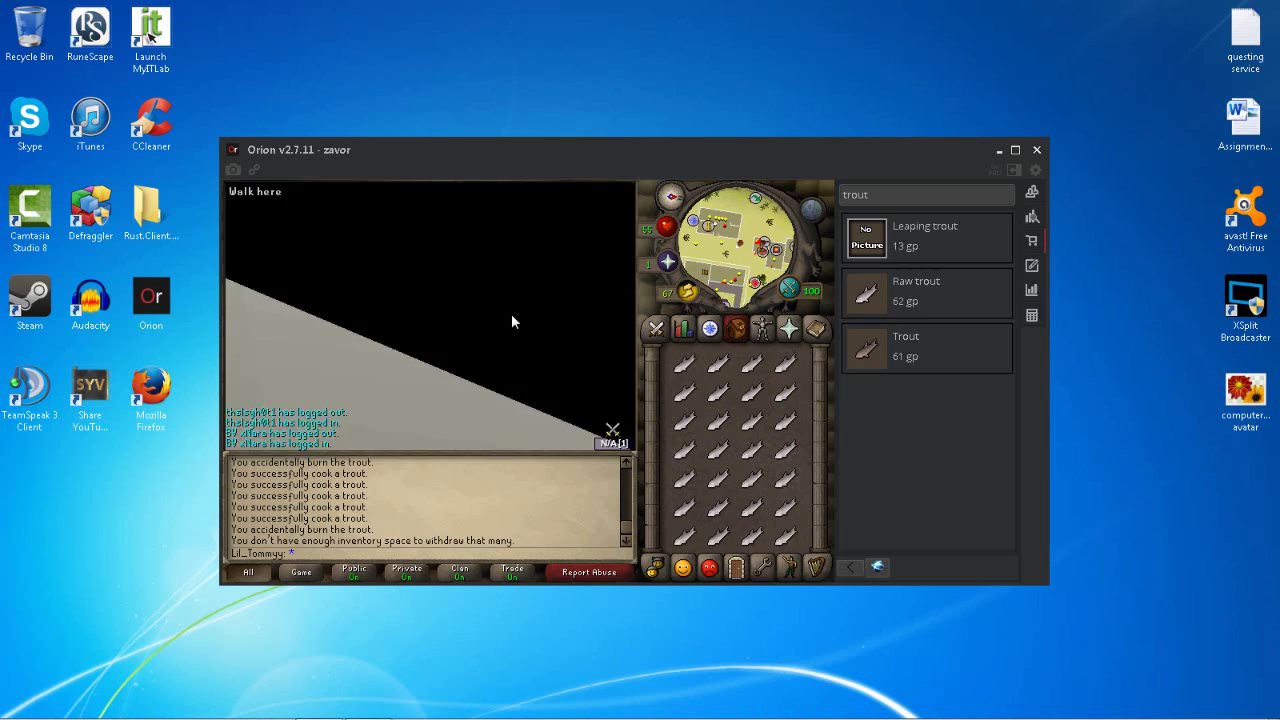
pyautogui.click(684, 364)
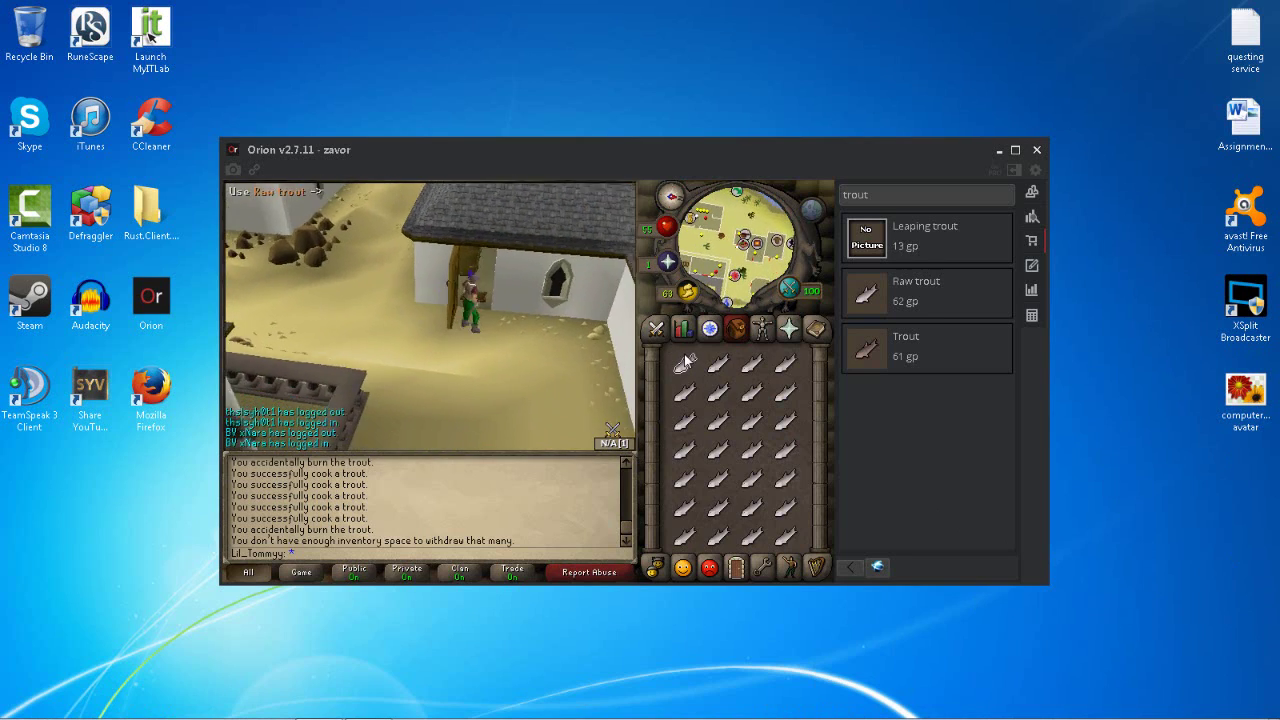
pyautogui.press('Right')
pyautogui.click(519, 291)
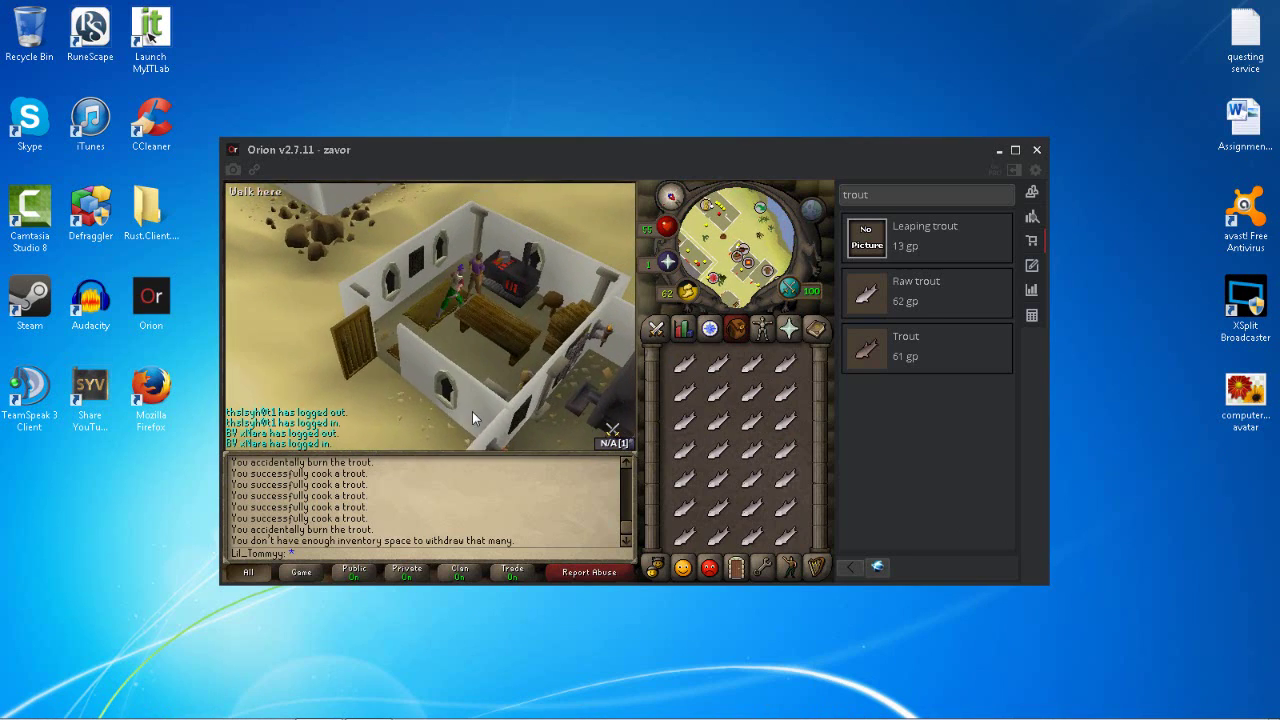
pyautogui.rightClick(420, 510)
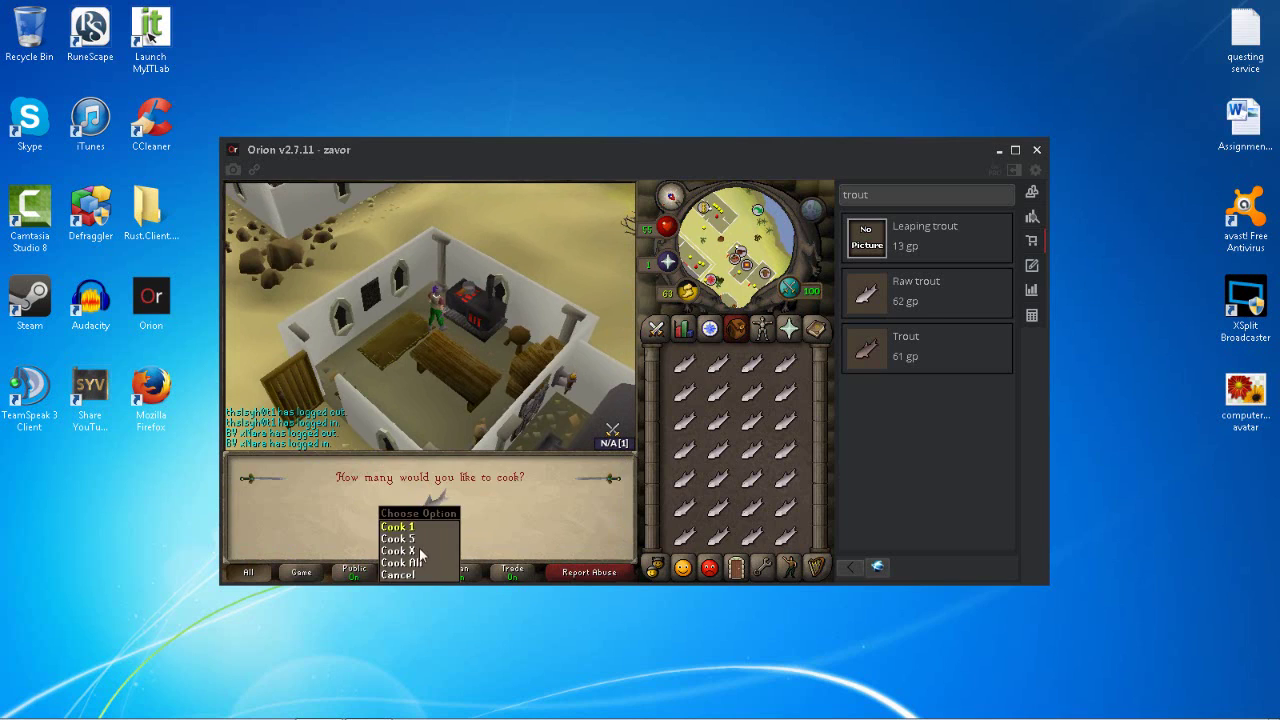
pyautogui.click(420, 550)
# - Dismiss the Cooking level-up message and use the raw trout on the range again to cook the remaining fish
pyautogui.moveTo(1120, 712)
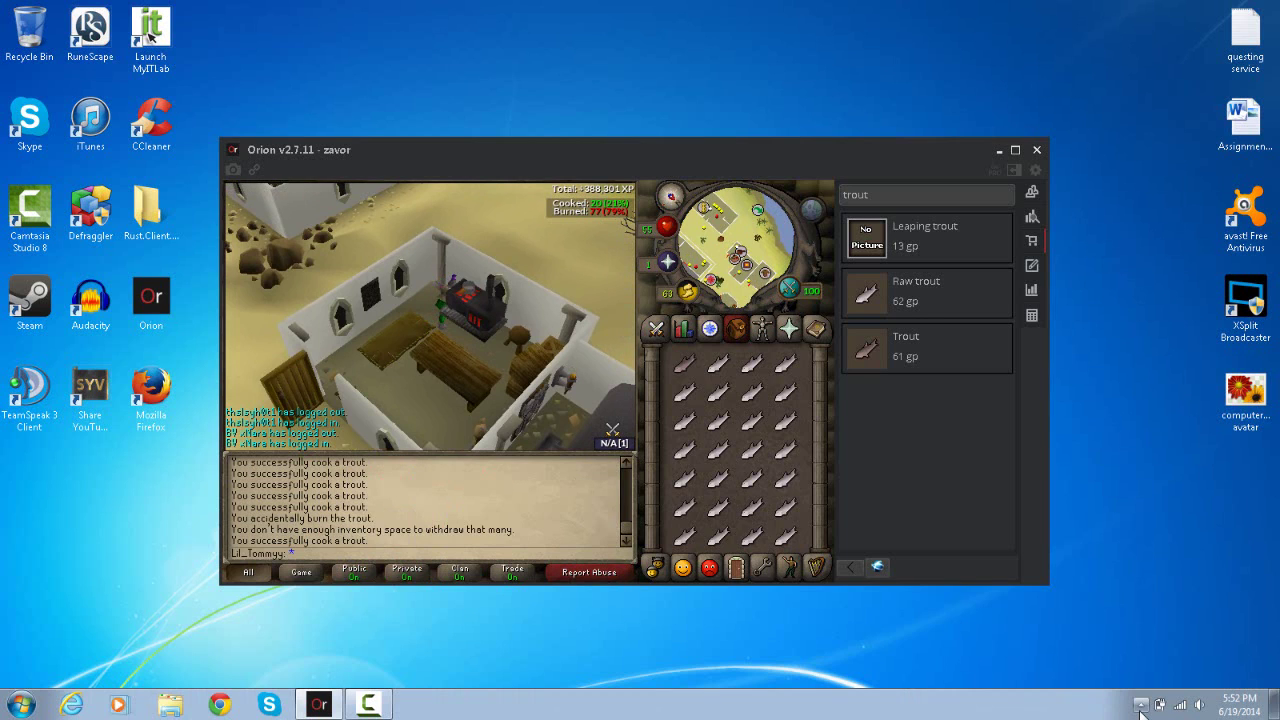
pyautogui.click(1141, 710)
pyautogui.click(511, 544)
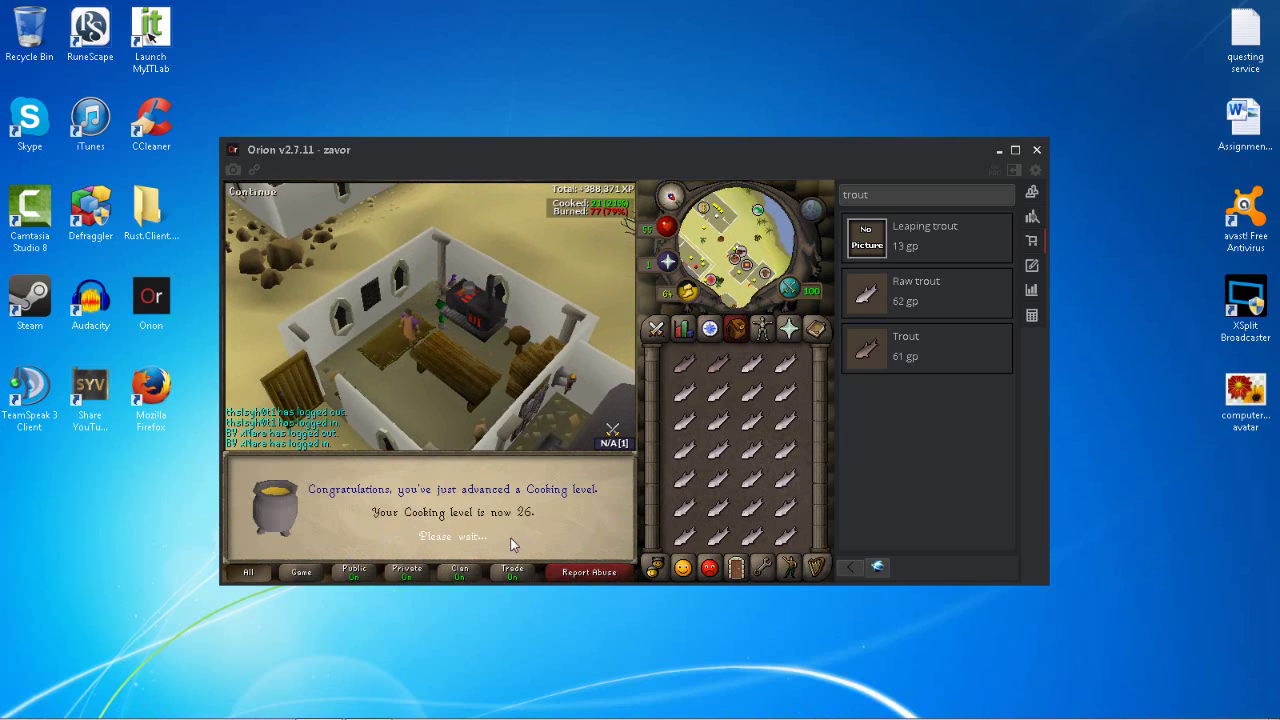
pyautogui.click(456, 383)
pyautogui.click(683, 393)
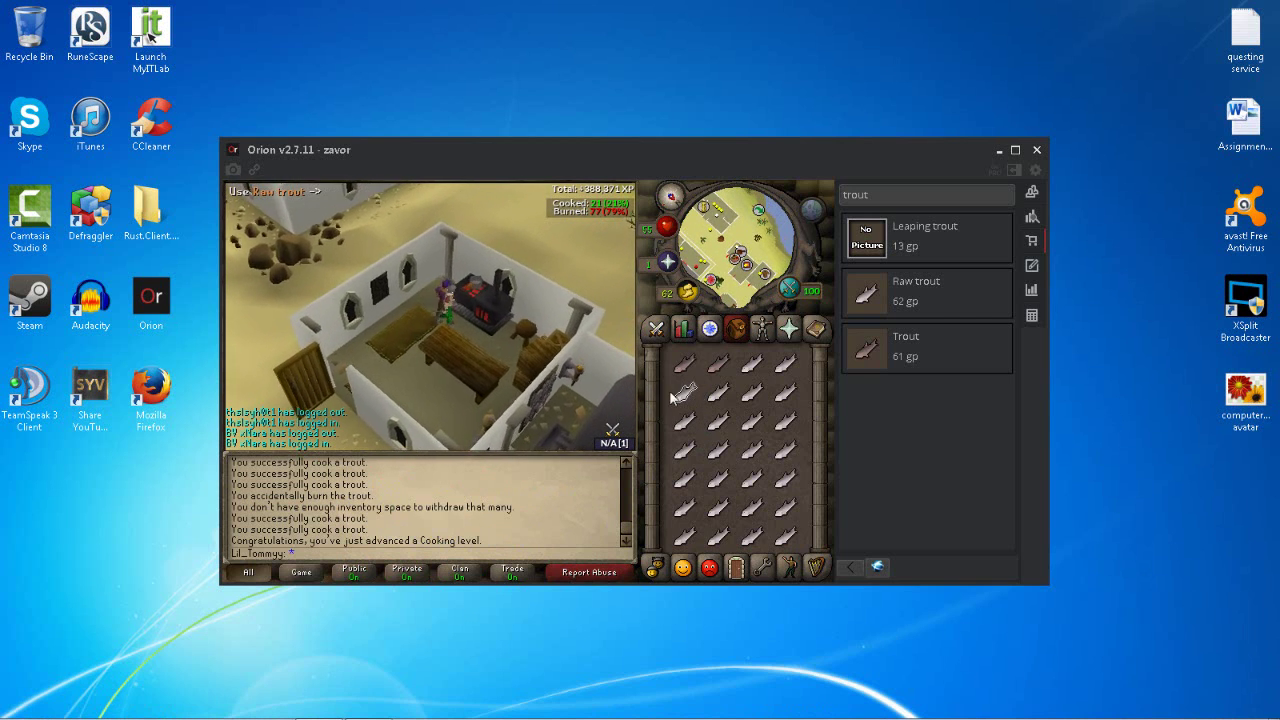
pyautogui.click(460, 301)
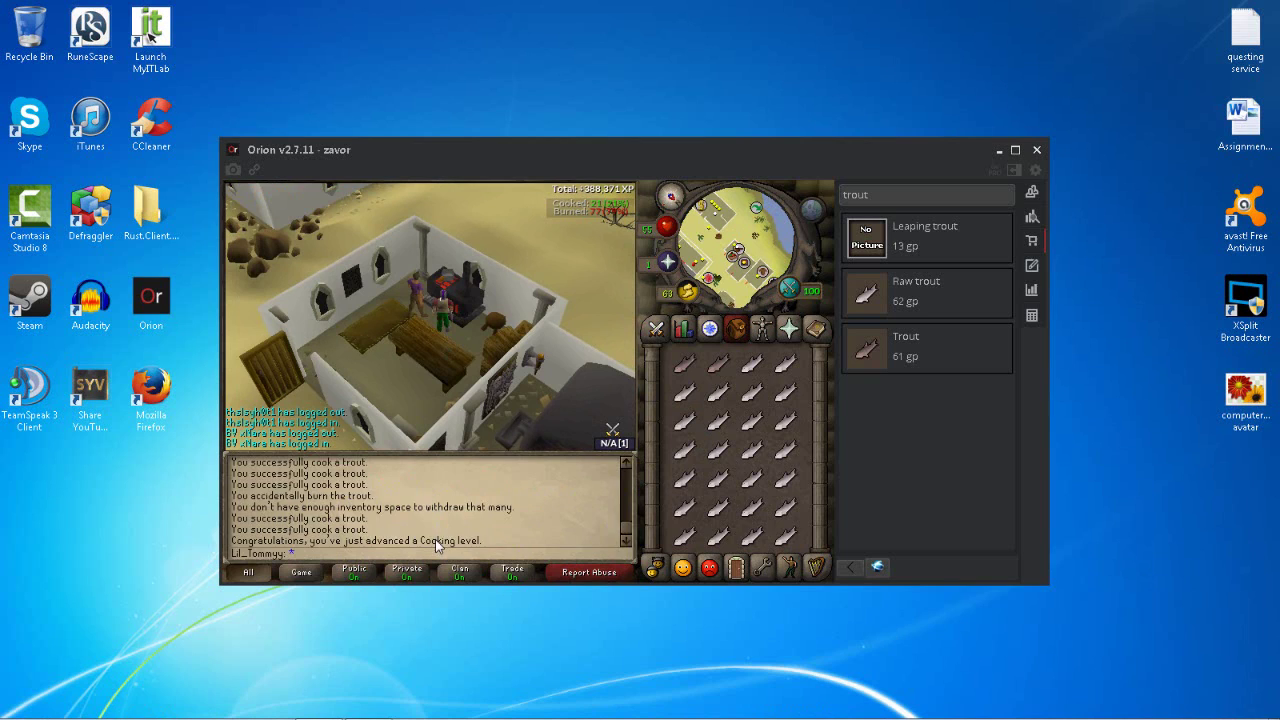
pyautogui.rightClick(430, 510)
pyautogui.click(444, 560)
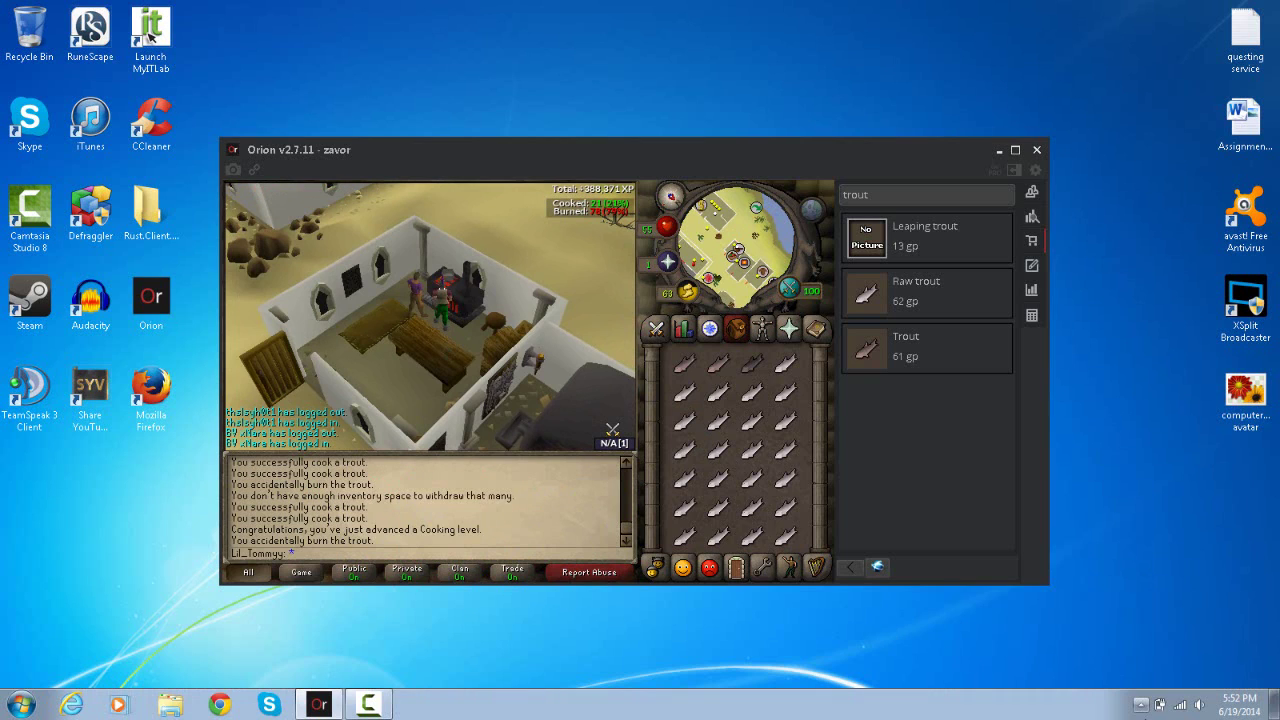
# - Start Windows Task Manager and check the CPU use of the Camtasia Recorder and Orion processes
pyautogui.click(1140, 704)
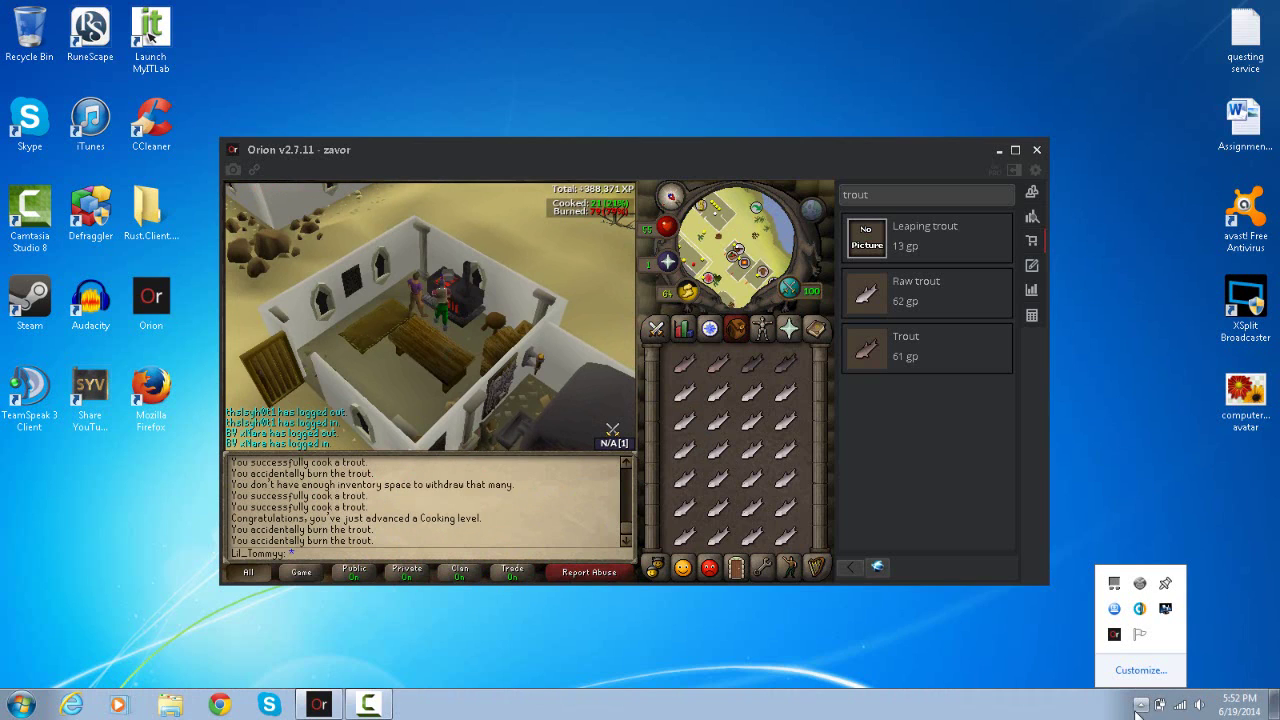
pyautogui.rightClick(1044, 714)
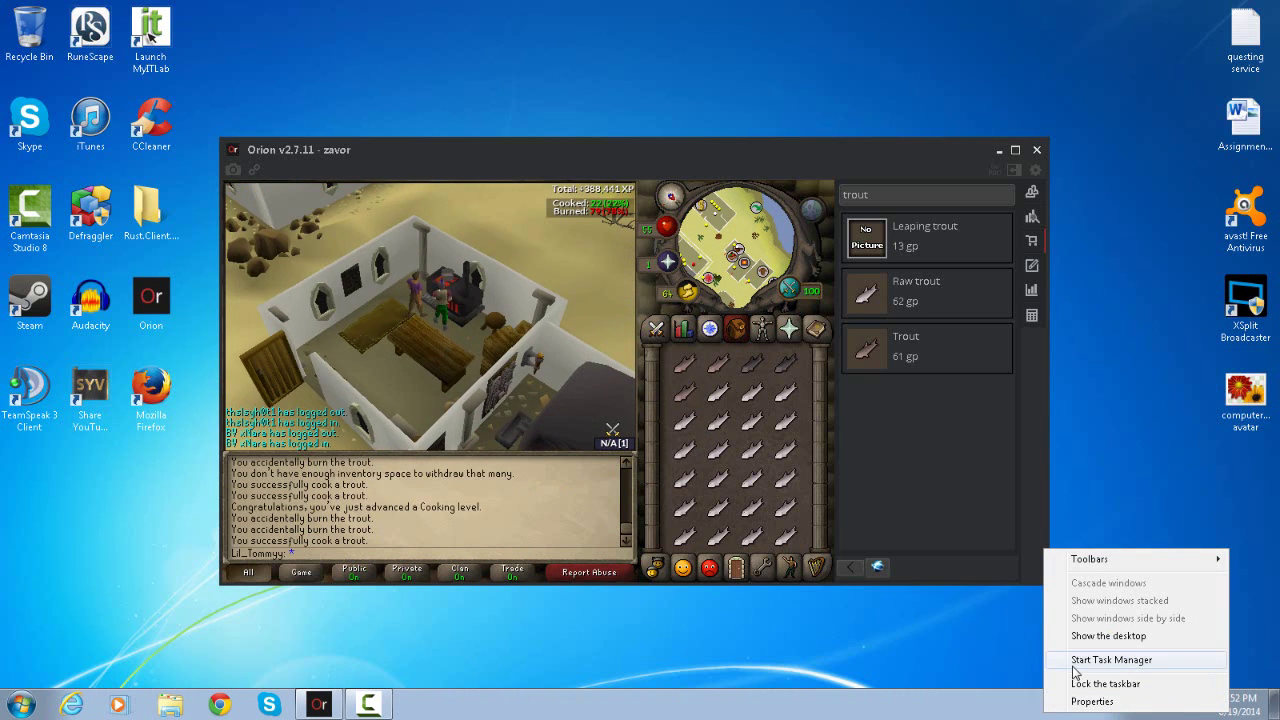
pyautogui.click(1073, 664)
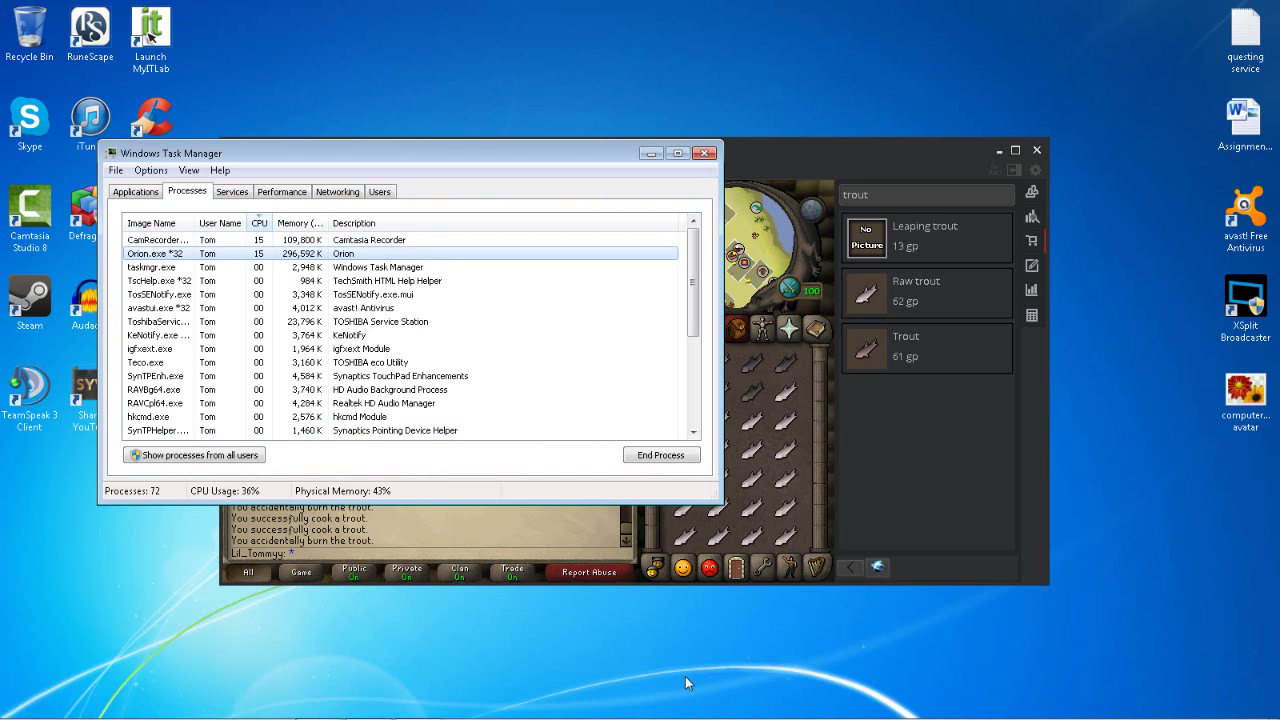
pyautogui.rightClick(697, 708)
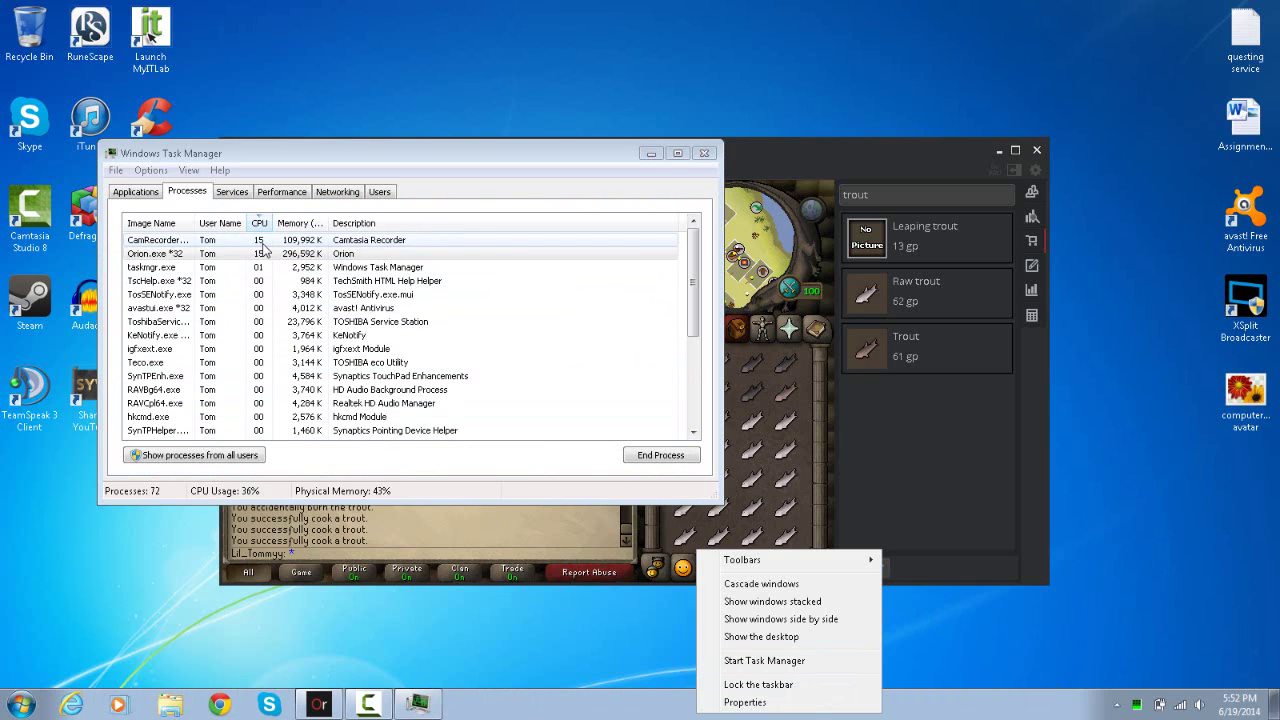
pyautogui.click(261, 243)
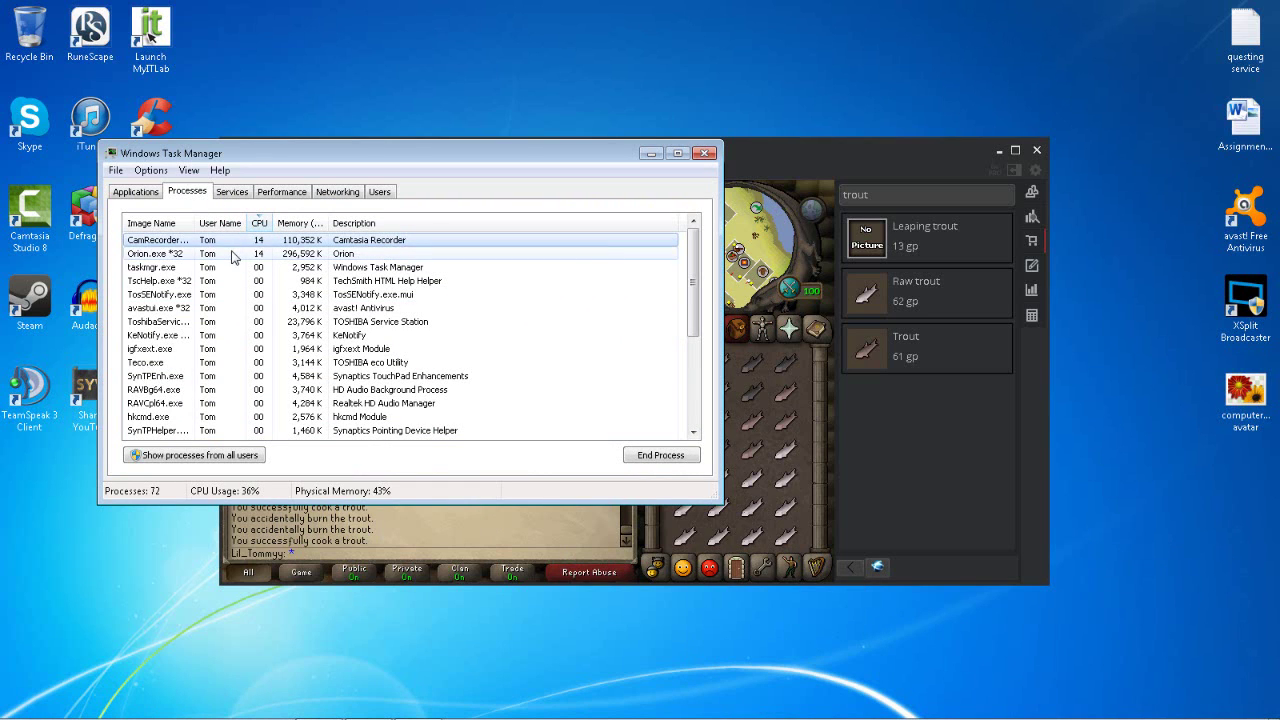
# - Move the Orion game window up and to the right, and bring Task Manager back to the front
pyautogui.click(857, 149)
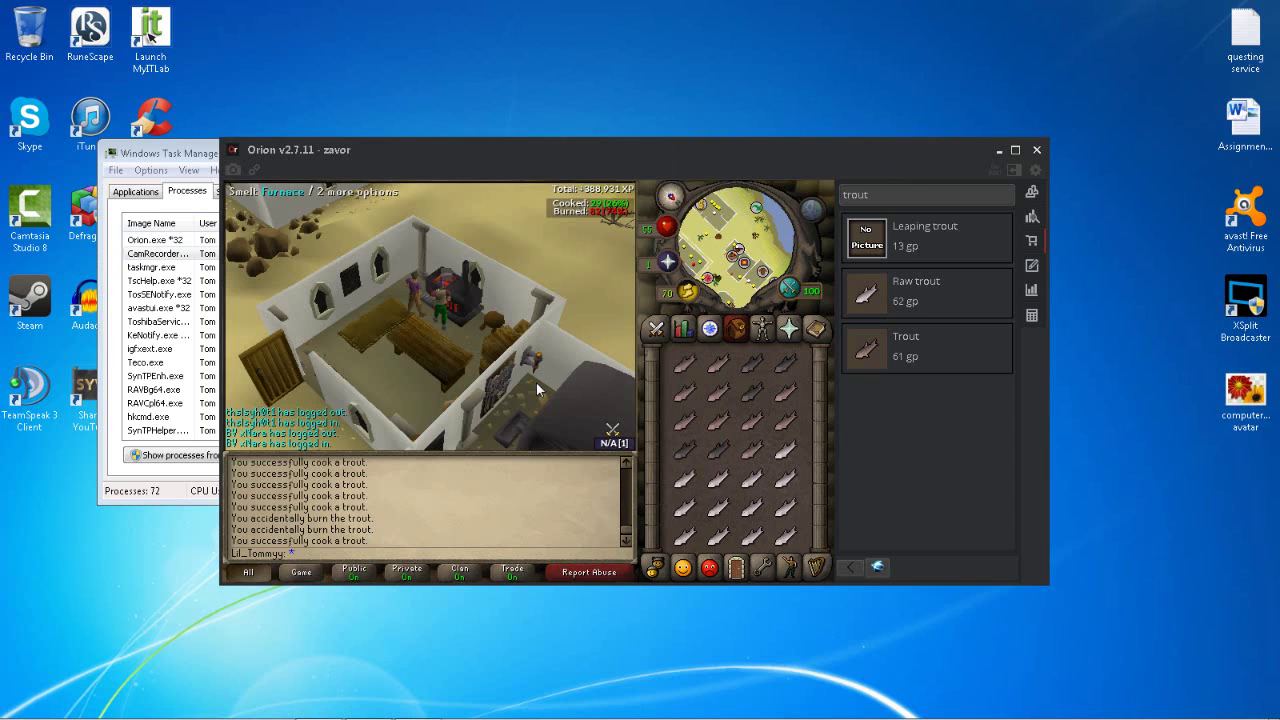
pyautogui.moveTo(532, 149); pyautogui.dragTo(660, 125)
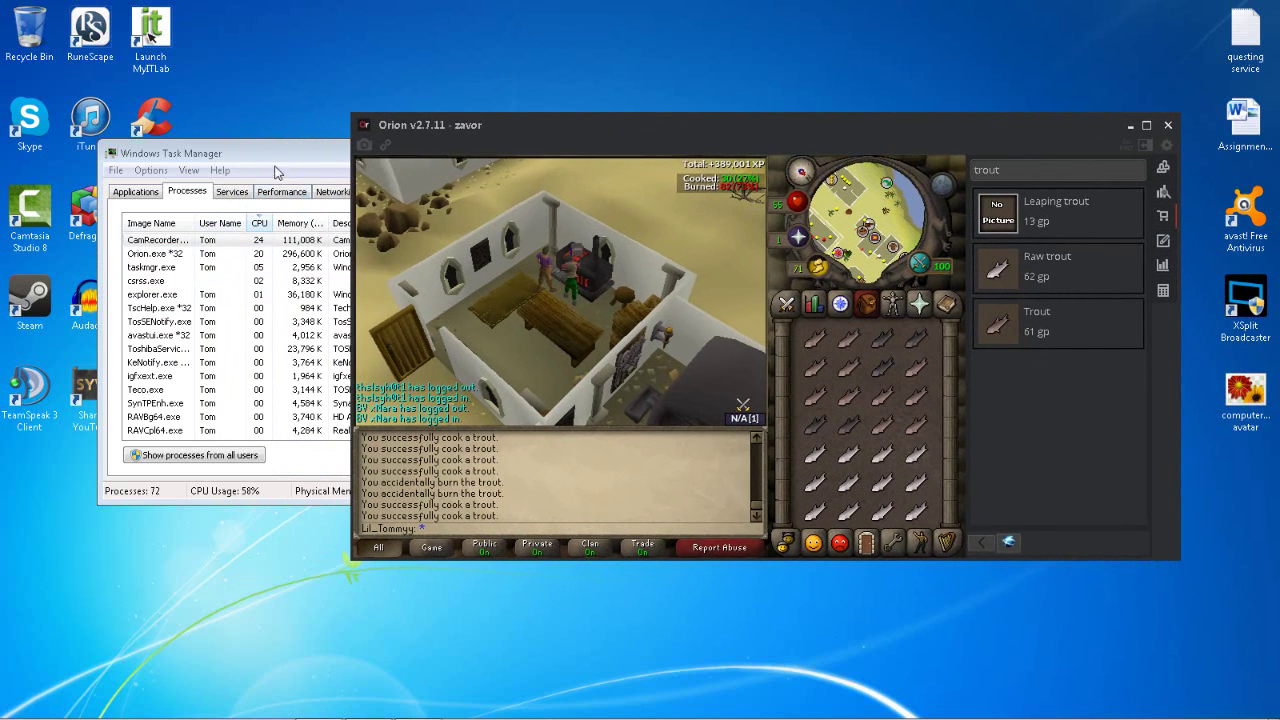
pyautogui.click(273, 161)
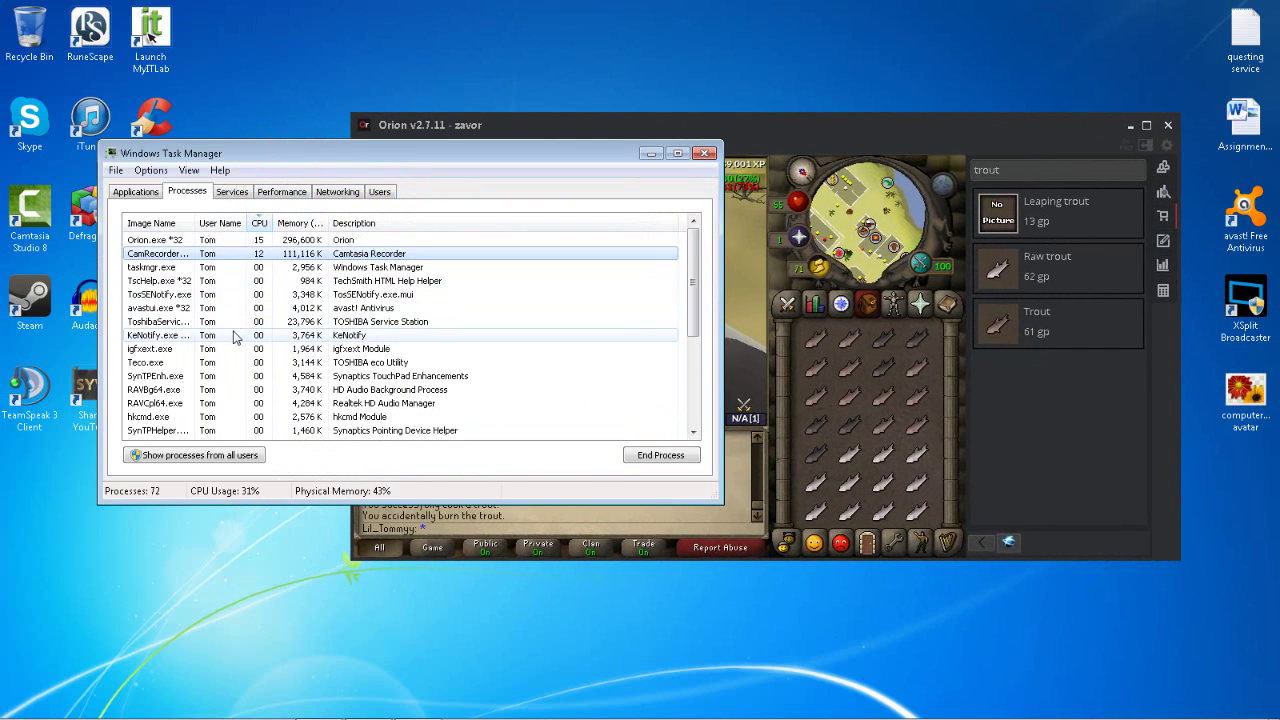
# - Examine the CPU use of the running processes, including Camtasia Recorder, Orion, Task Manager and avast! Antivirus
pyautogui.click(258, 310)
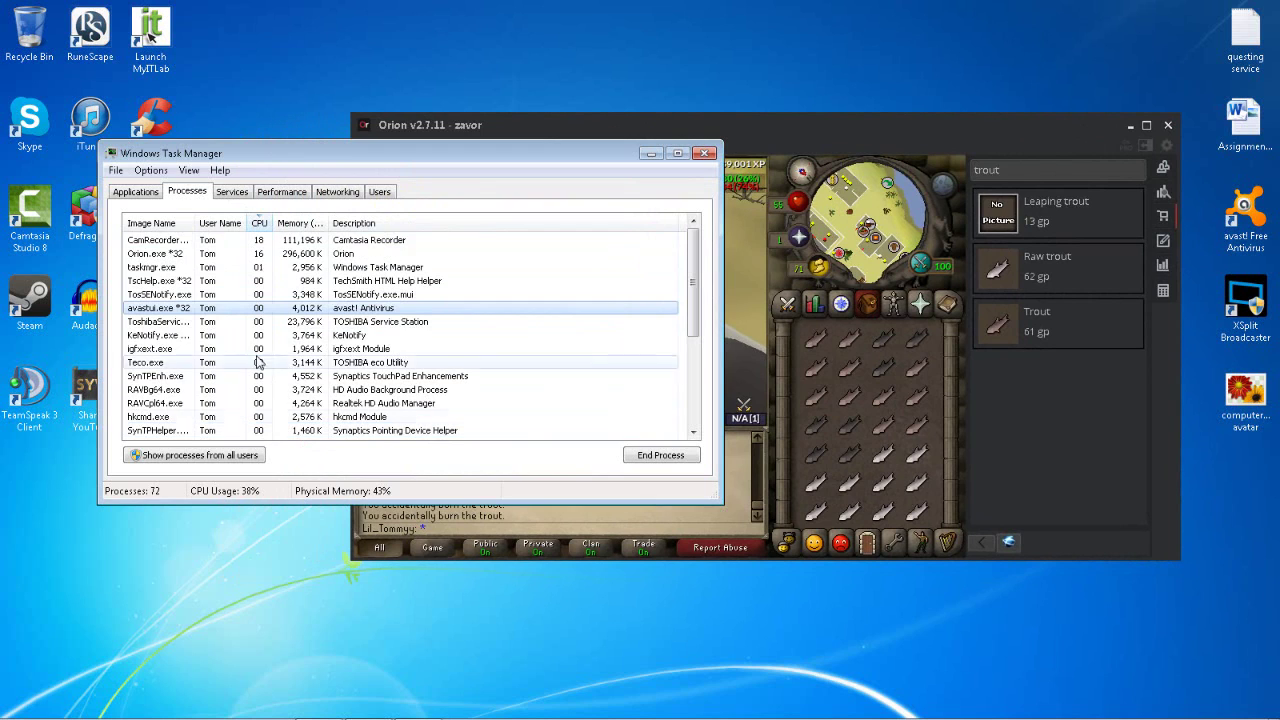
pyautogui.click(256, 280)
pyautogui.click(254, 268)
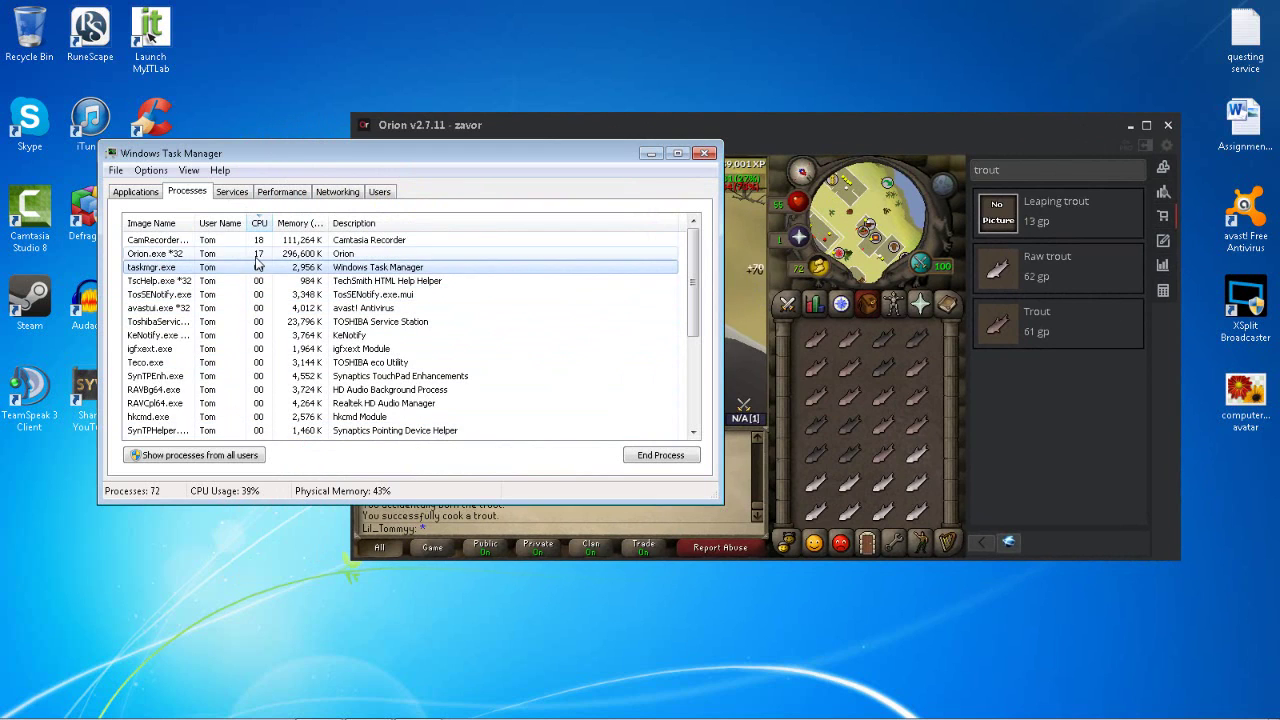
pyautogui.click(256, 255)
pyautogui.click(257, 242)
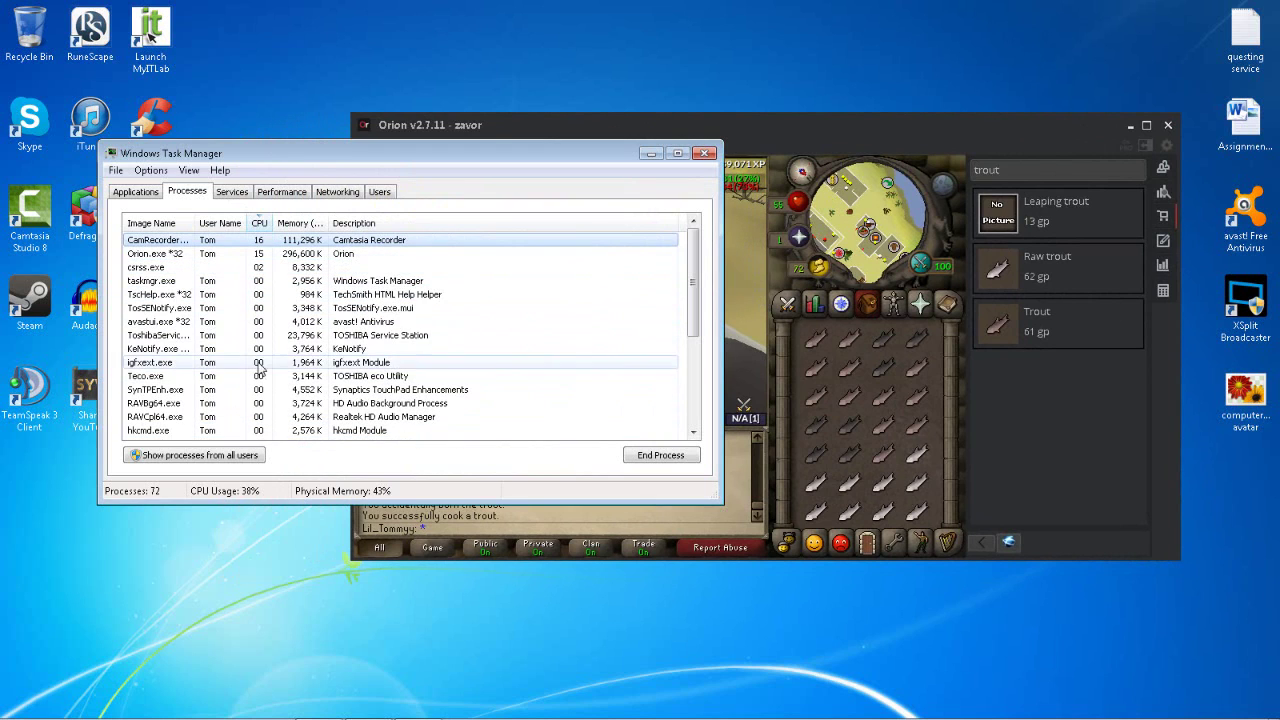
pyautogui.click(268, 307)
pyautogui.click(257, 322)
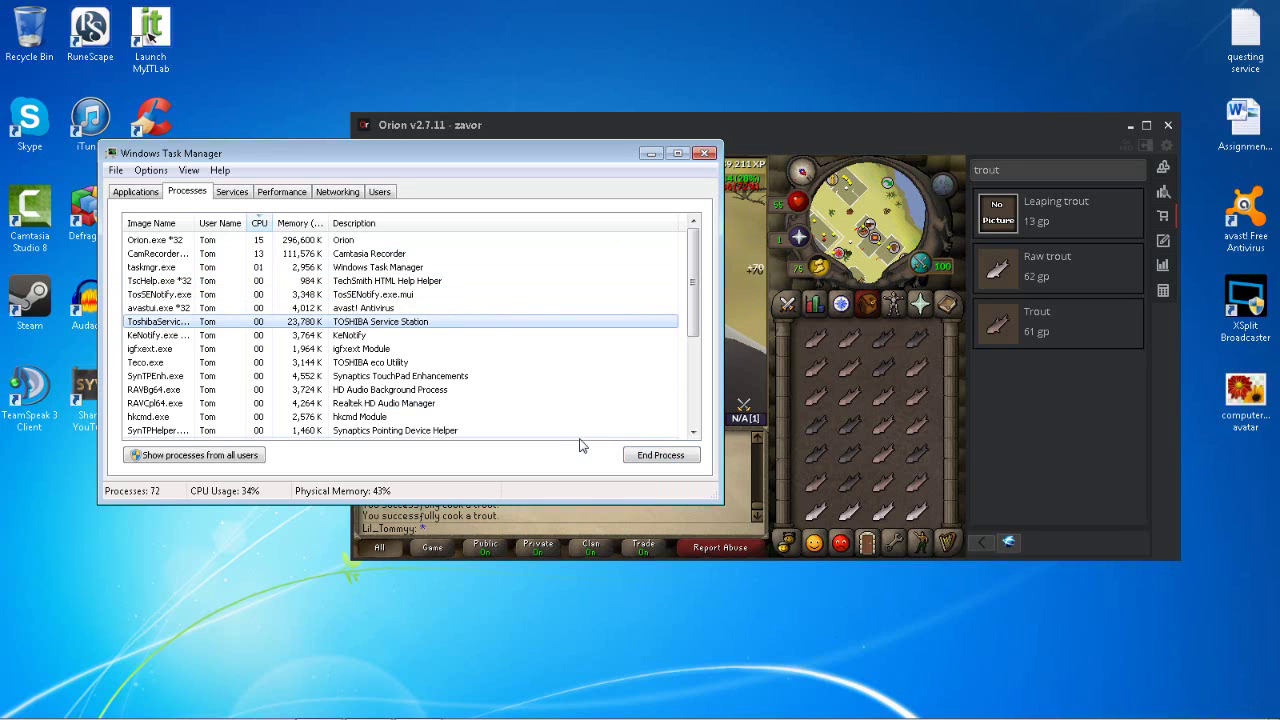
pyautogui.click(381, 308)
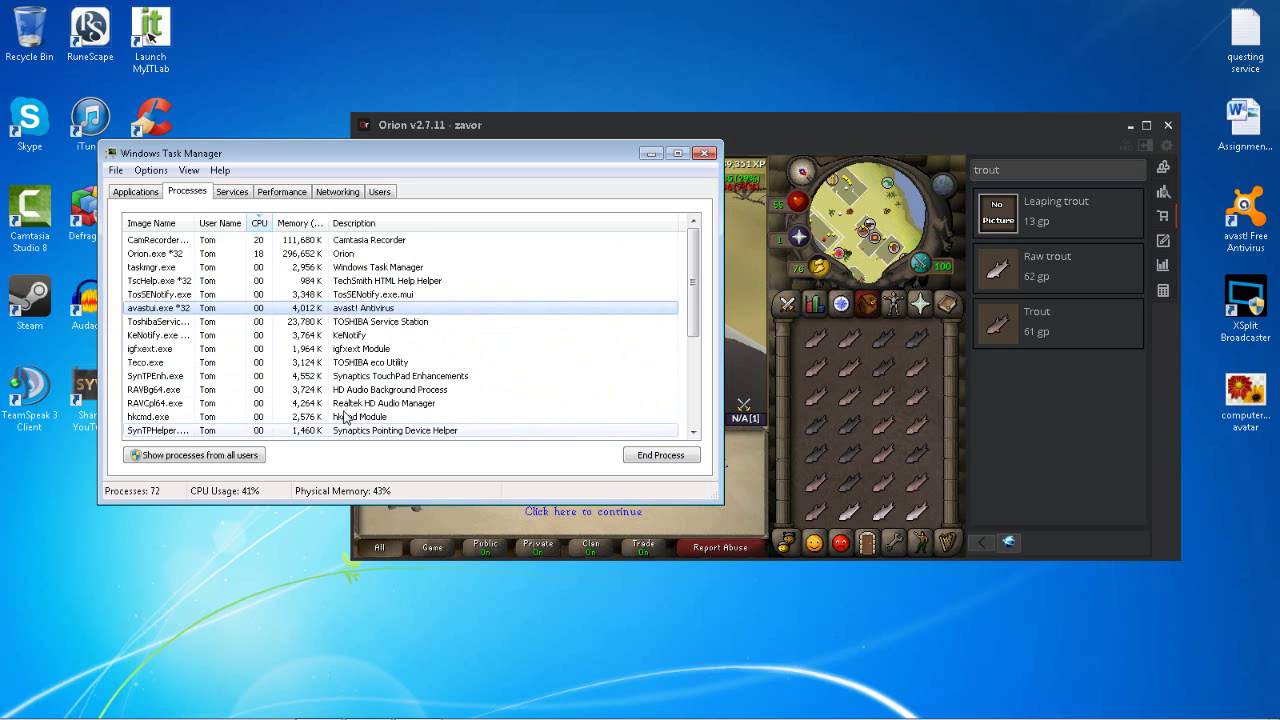
# - Sort the processes by image name to look through them, and close Task Manager
pyautogui.scroll(-5, 320, 420)
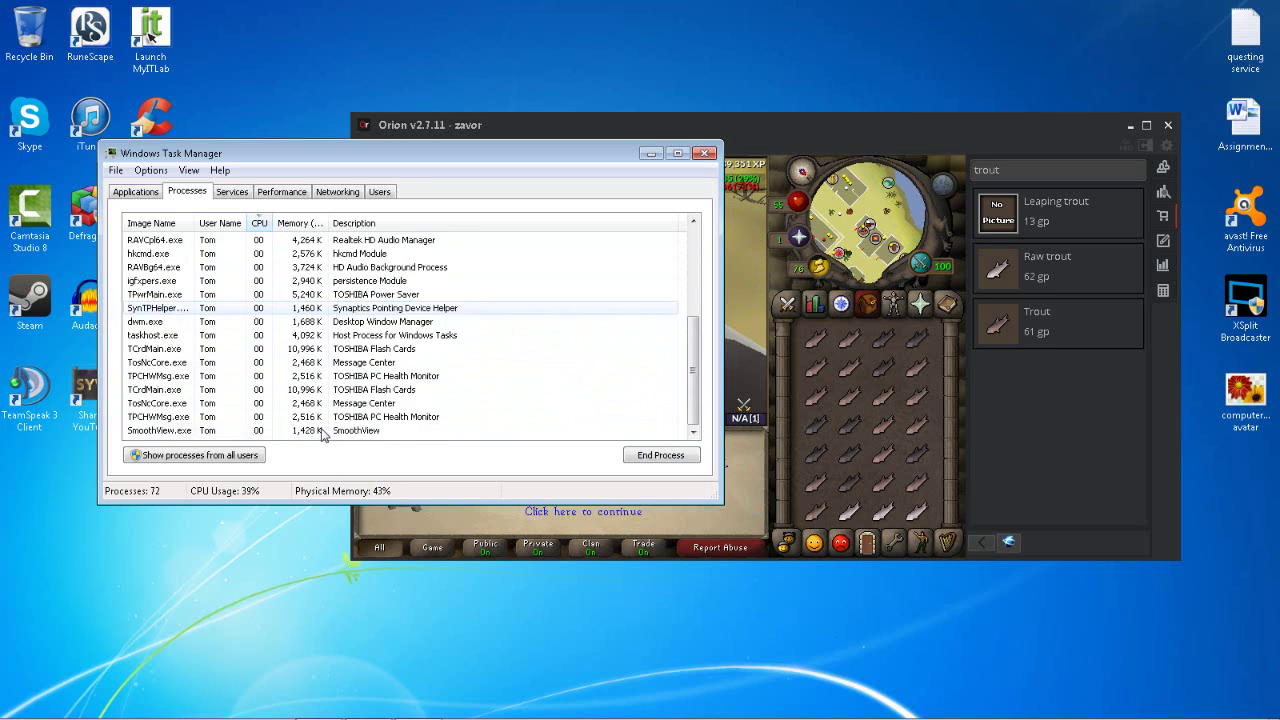
pyautogui.click(158, 223)
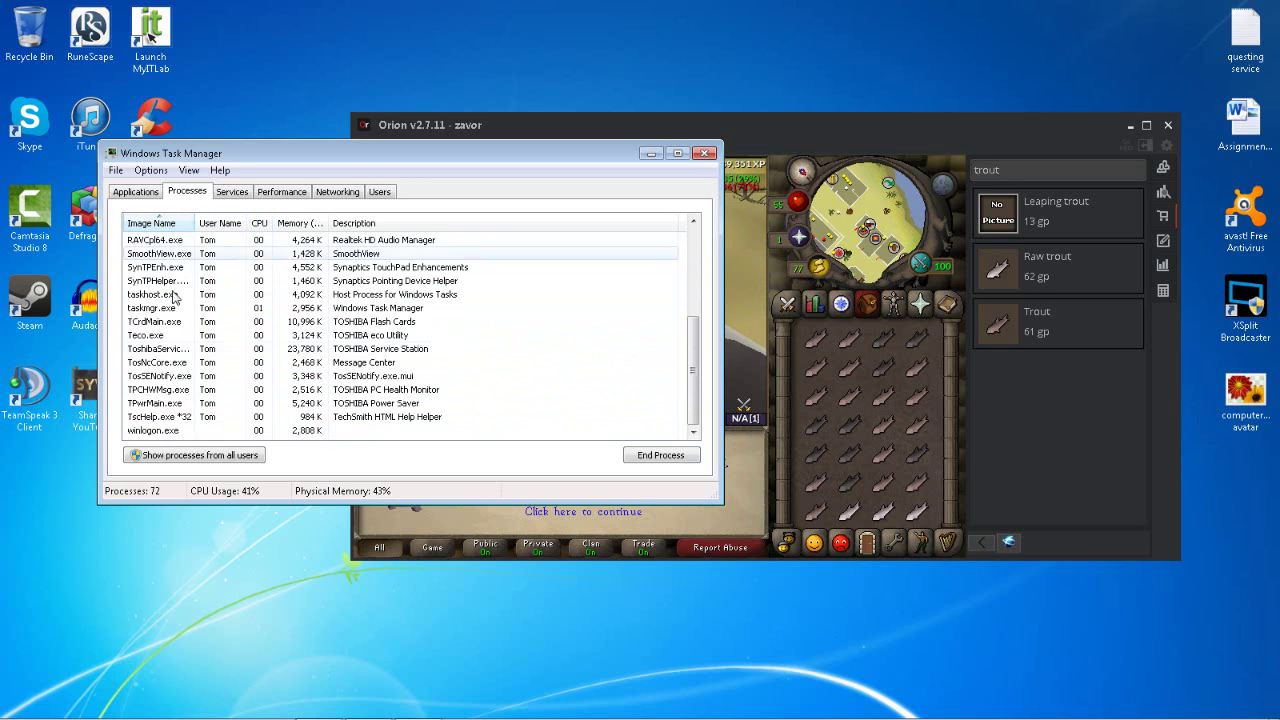
pyautogui.scroll(2, 273, 421)
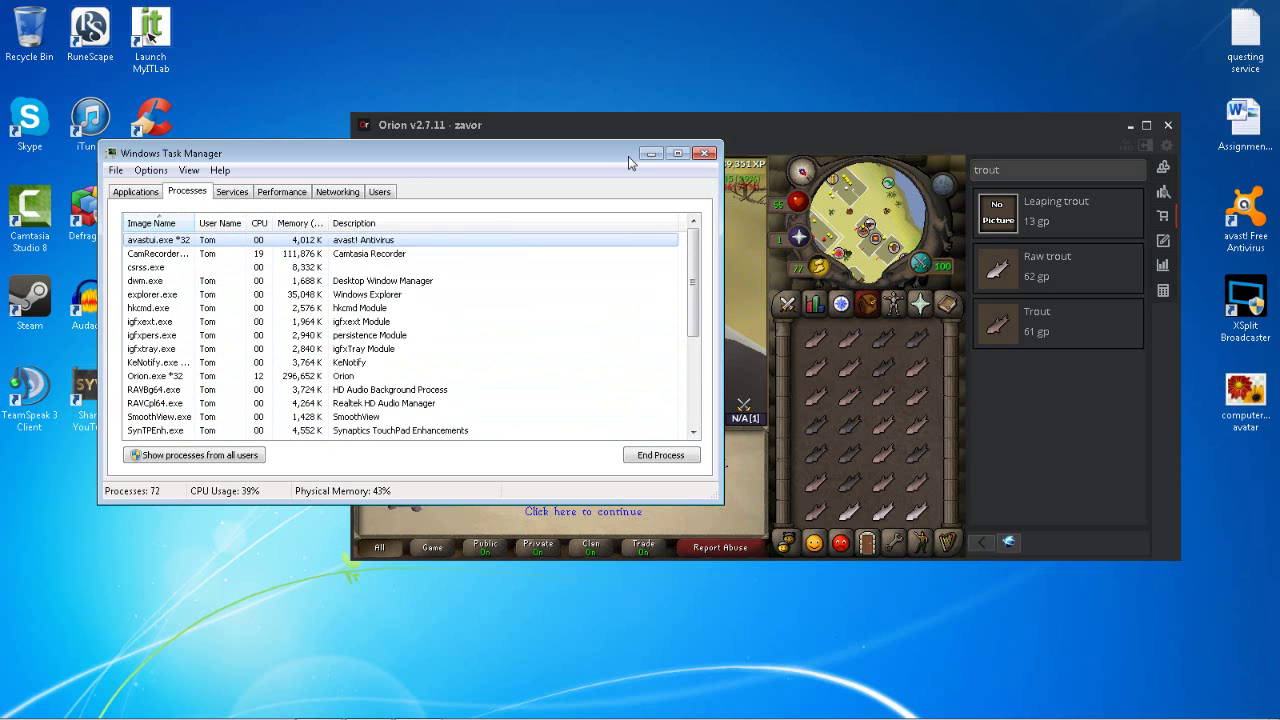
pyautogui.click(705, 155)
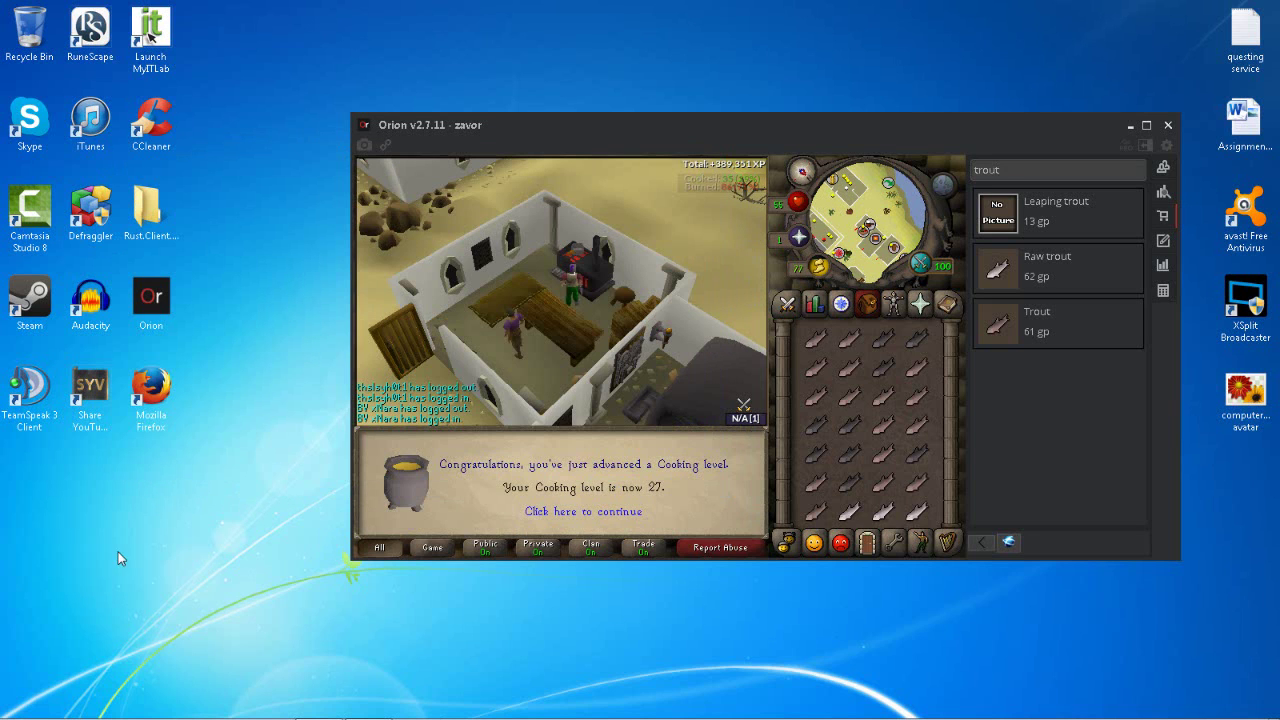
# - Dismiss the Cooking level-up message in the Orion client and use the remaining raw trout on the range
pyautogui.click(853, 515)
pyautogui.click(582, 337)
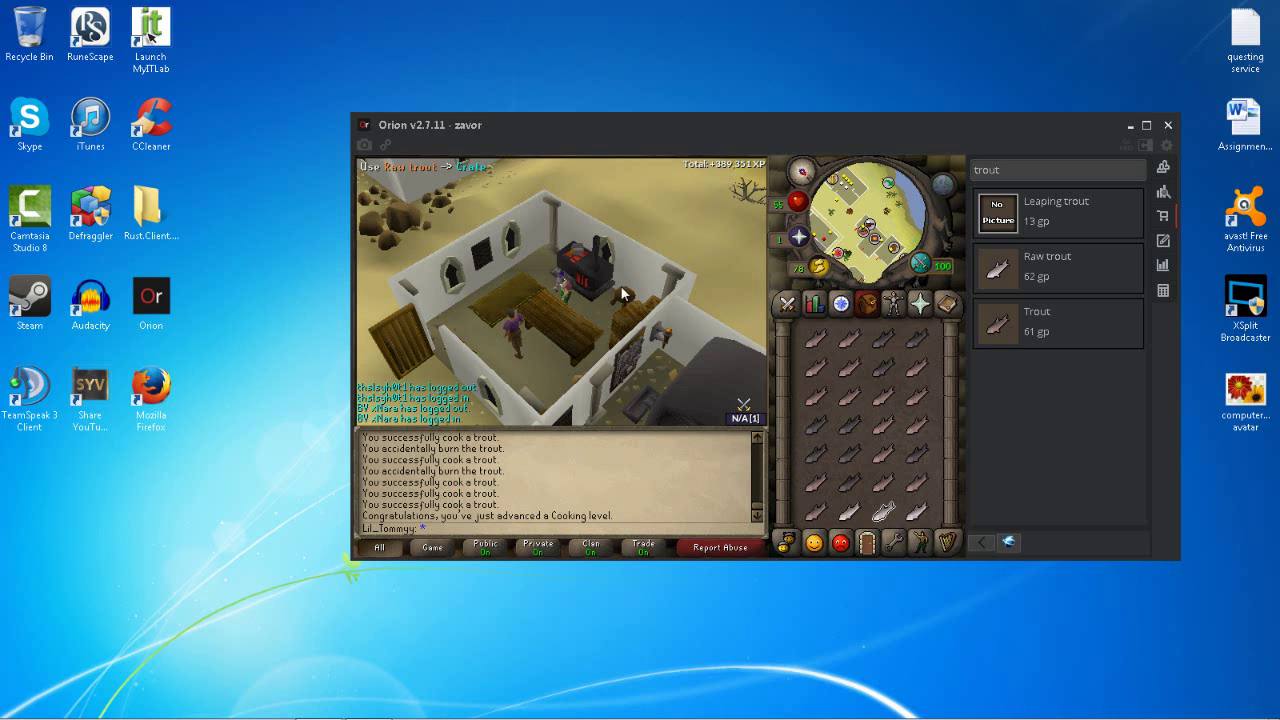
pyautogui.click(577, 283)
pyautogui.moveTo(615, 365); pyautogui.dragTo(472, 386)
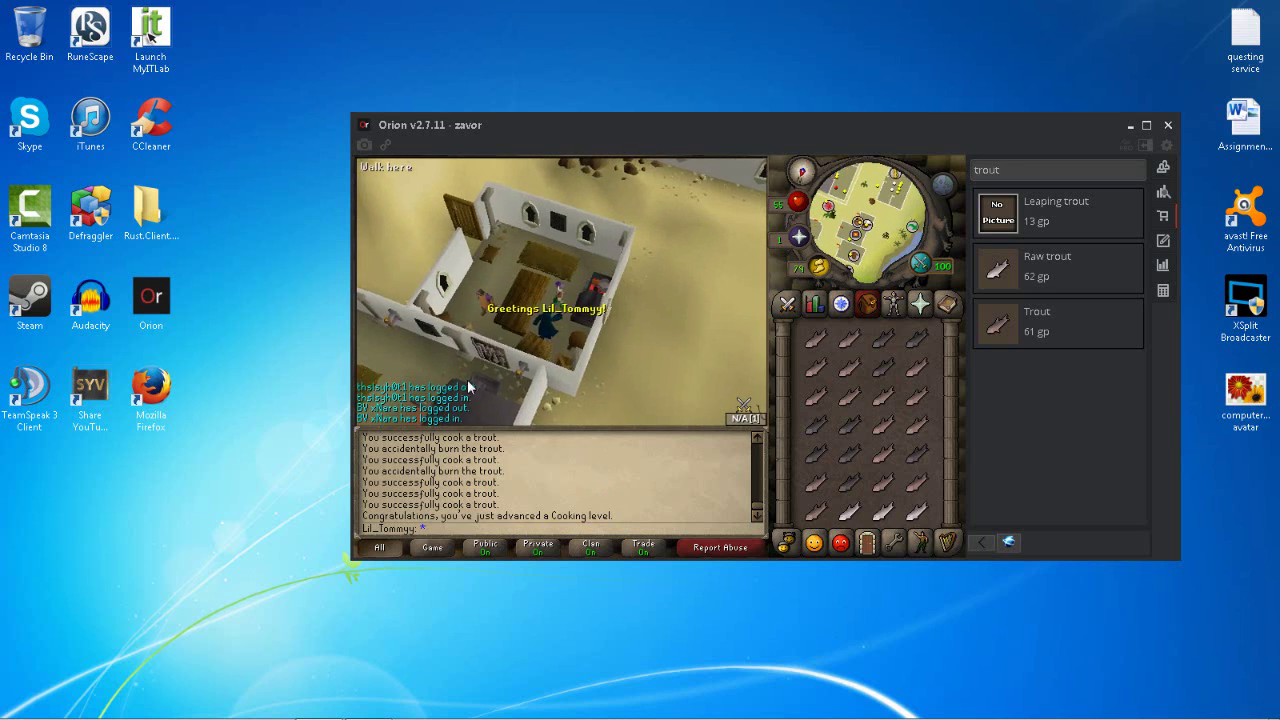
pyautogui.click(555, 324)
pyautogui.click(568, 518)
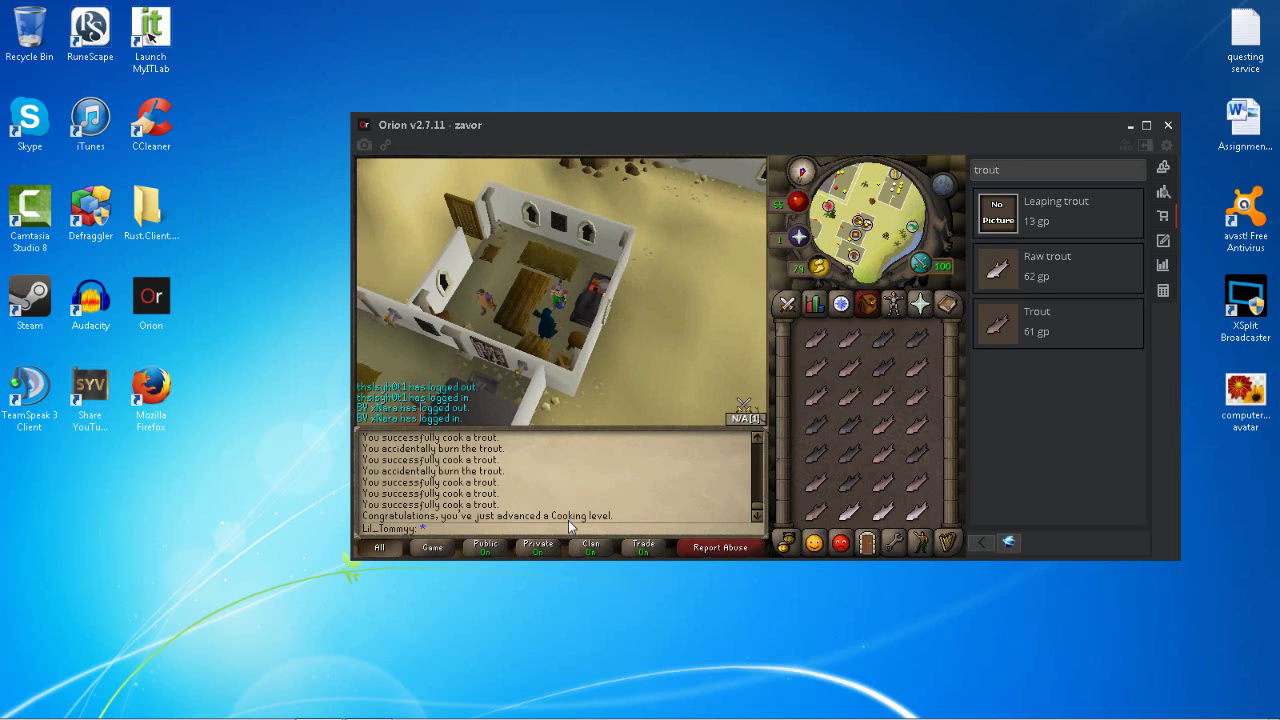
# - Launch System Configuration by running msconfig, and open the advanced boot options for Windows 7
pyautogui.click(24, 703)
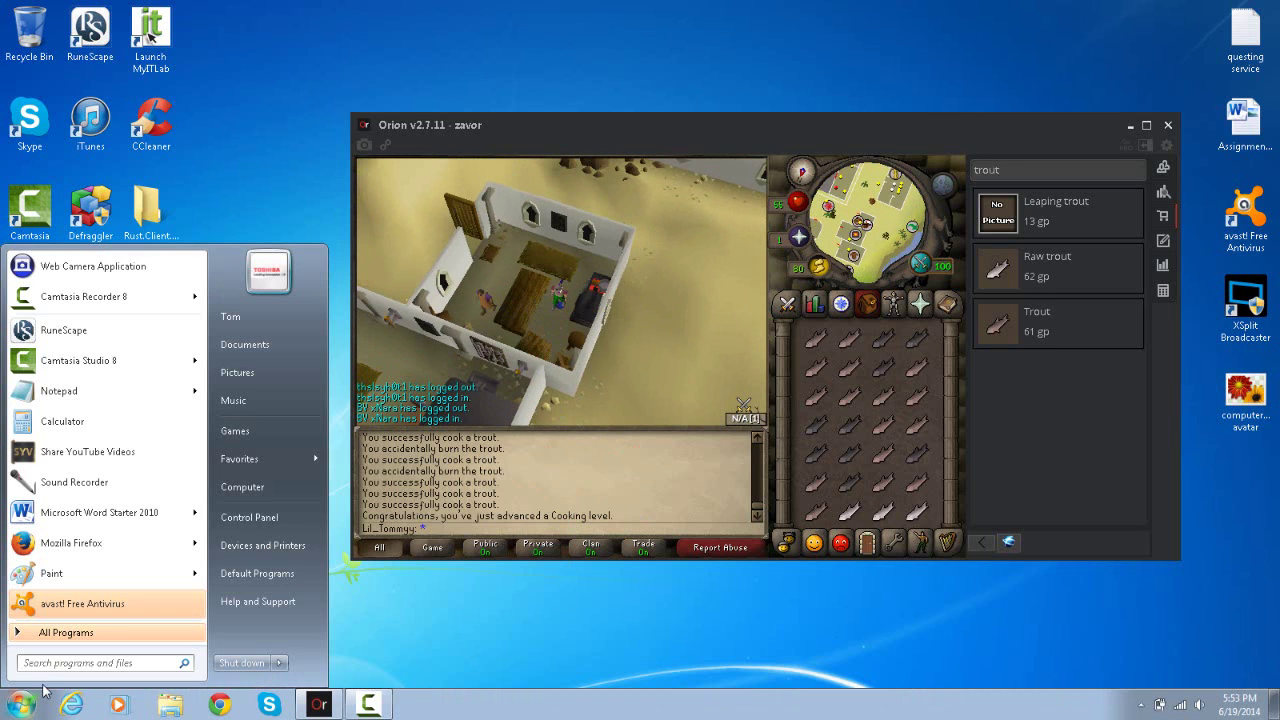
pyautogui.write('msconfig')
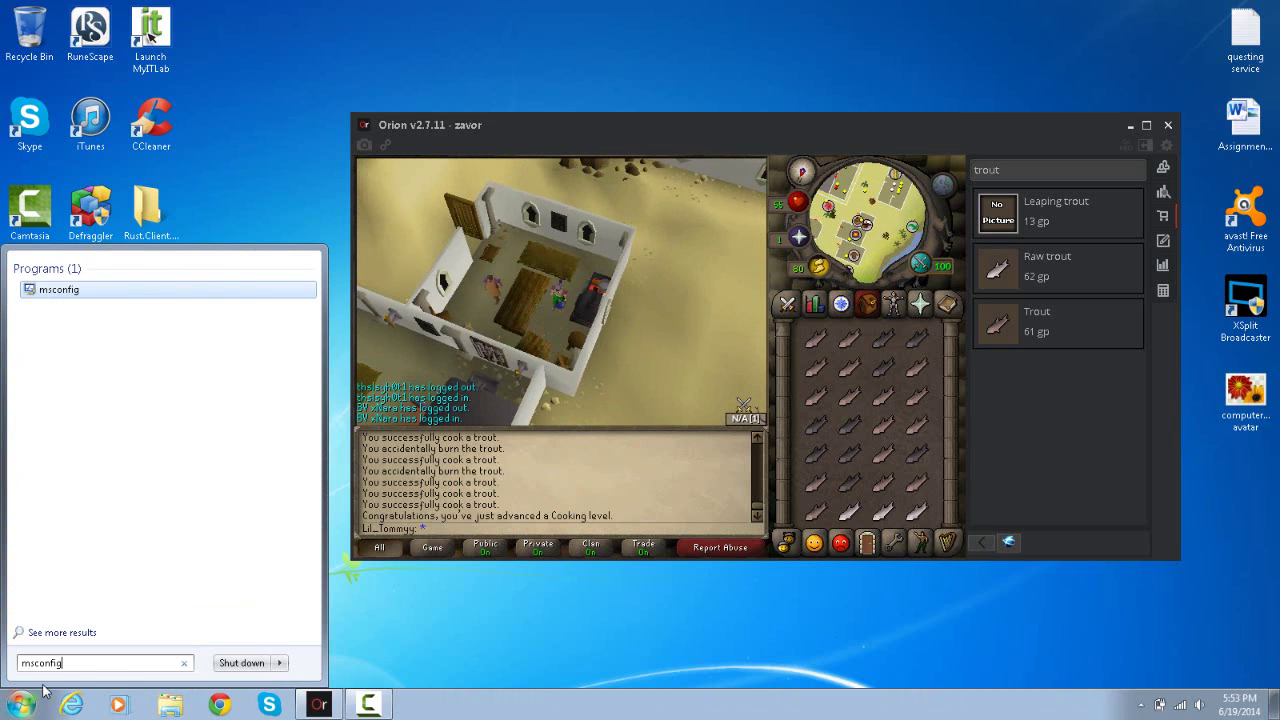
pyautogui.press('Return')
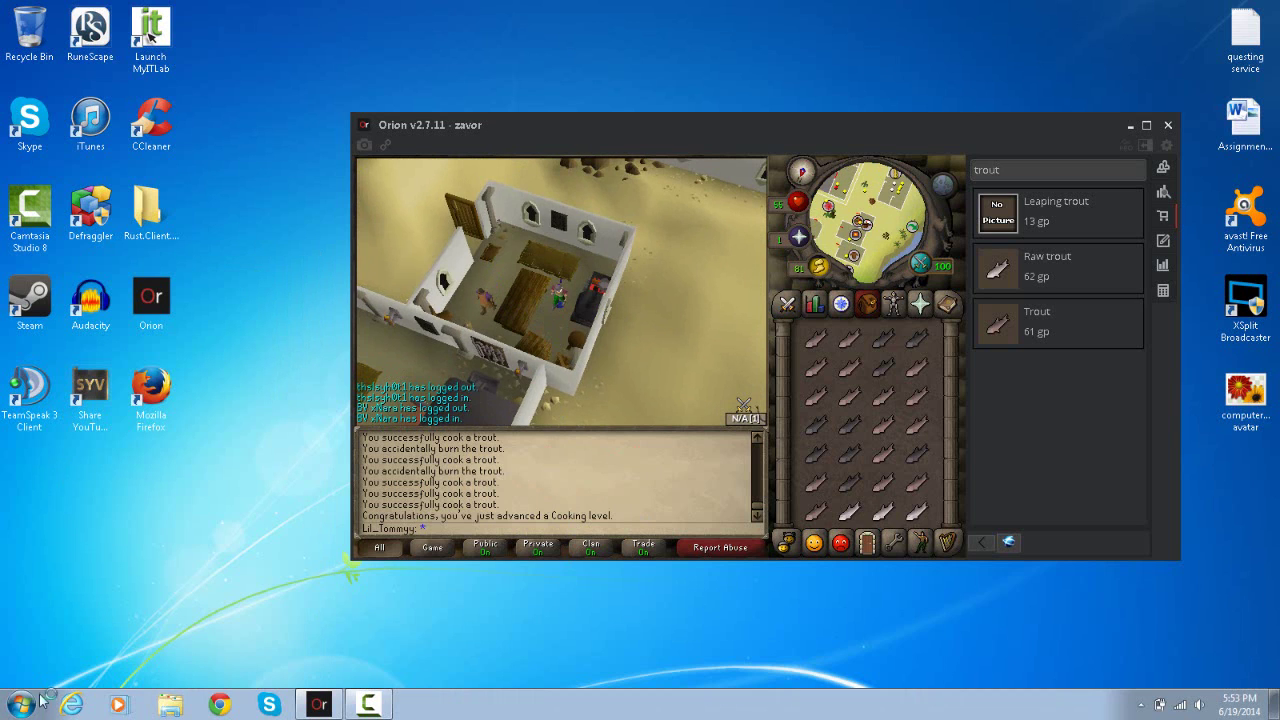
pyautogui.click(22, 703)
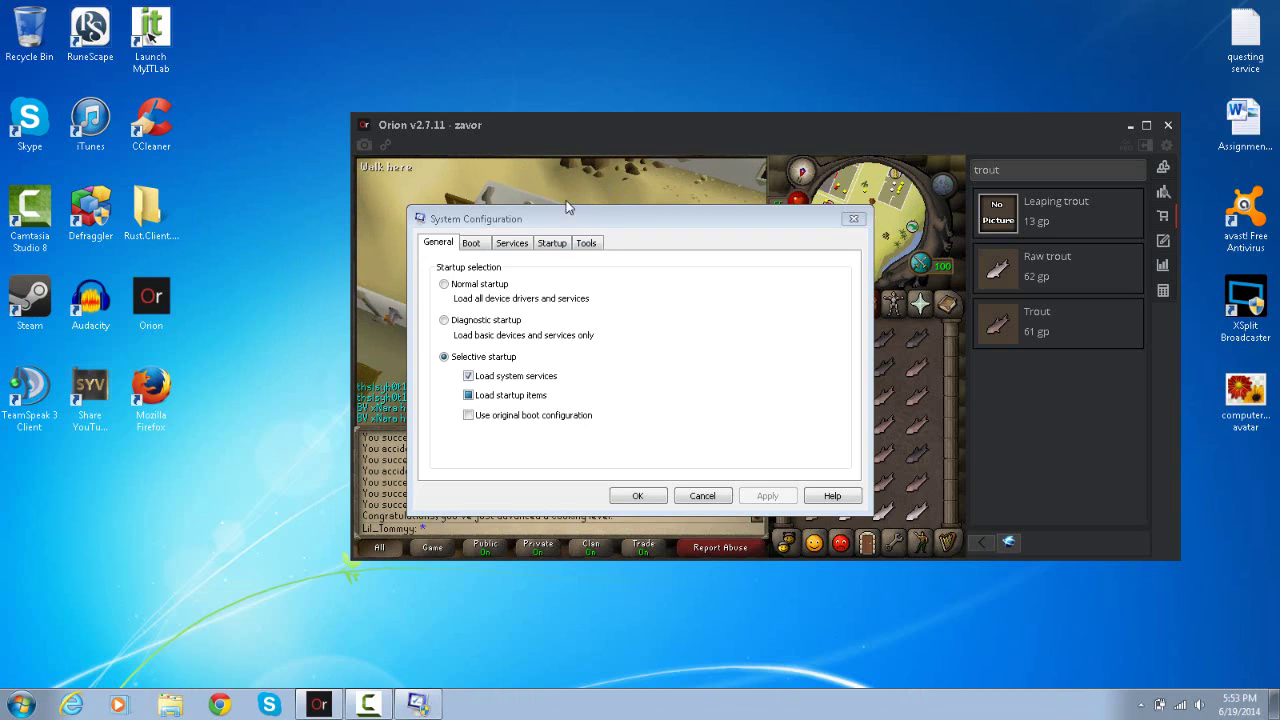
pyautogui.click(472, 243)
pyautogui.click(484, 362)
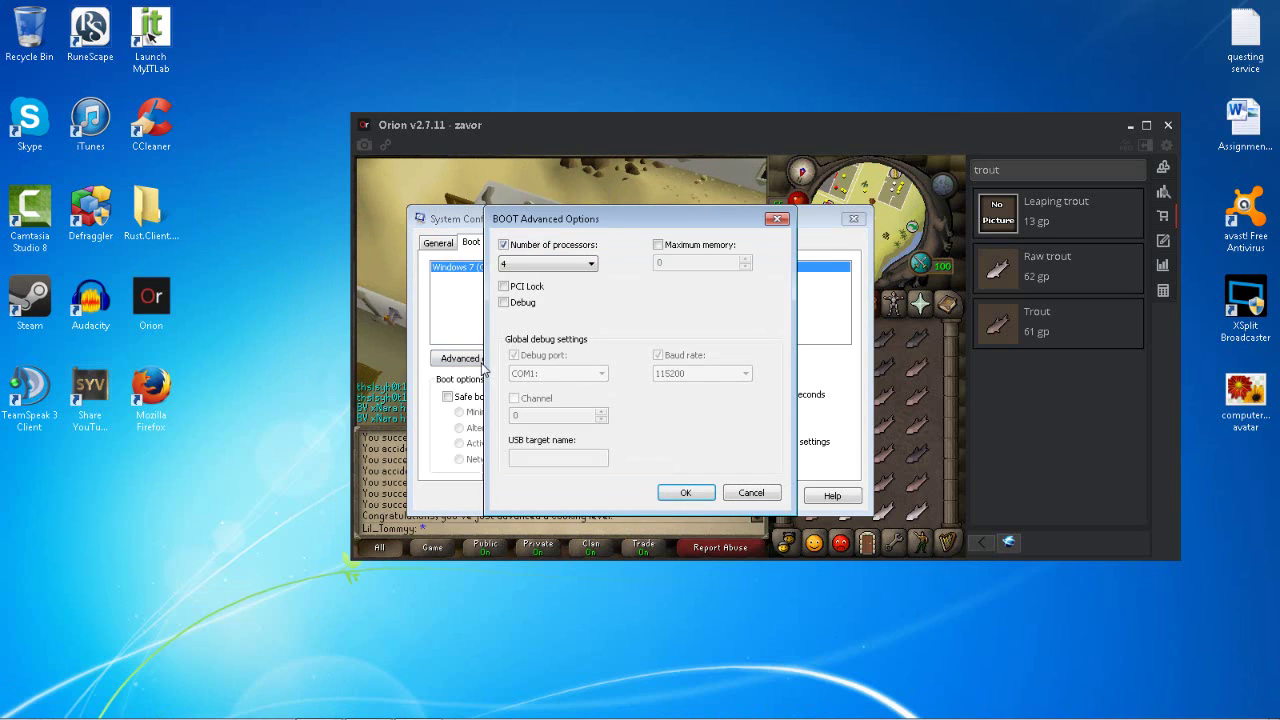
# - Choose 4 as the number of processors in the advanced boot options, accept them and close System Configuration
pyautogui.click(547, 268)
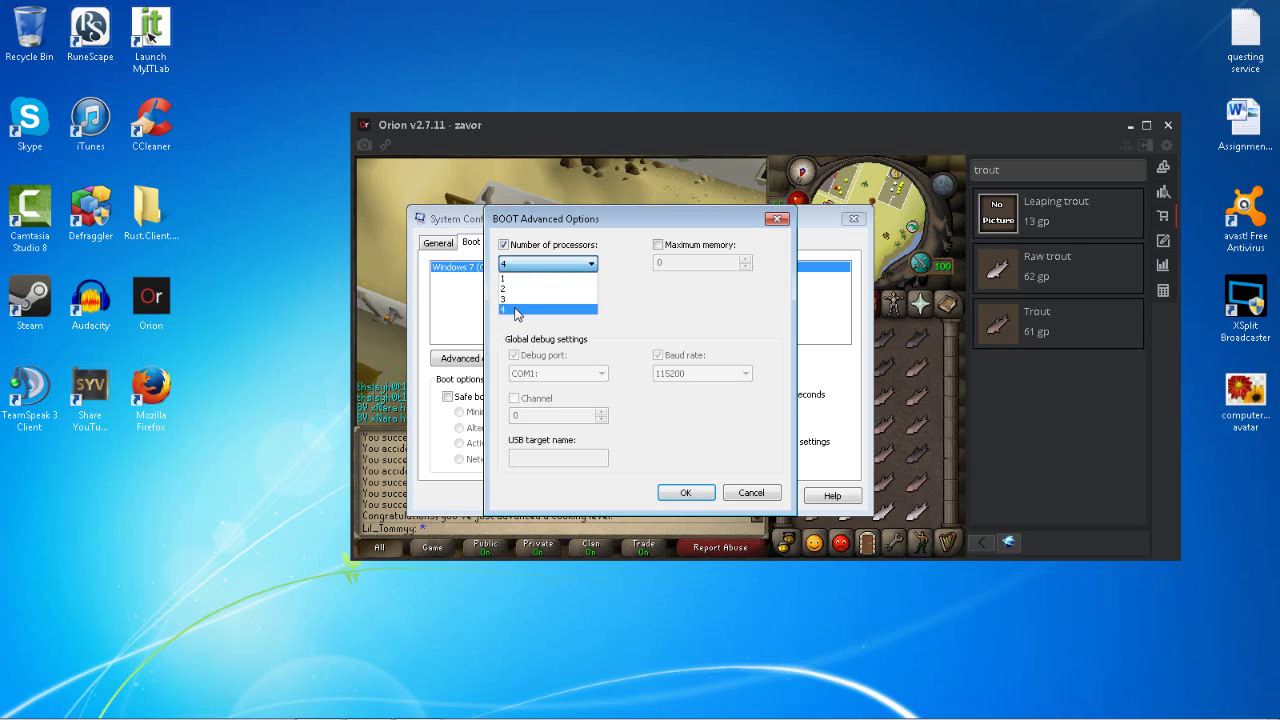
pyautogui.click(516, 310)
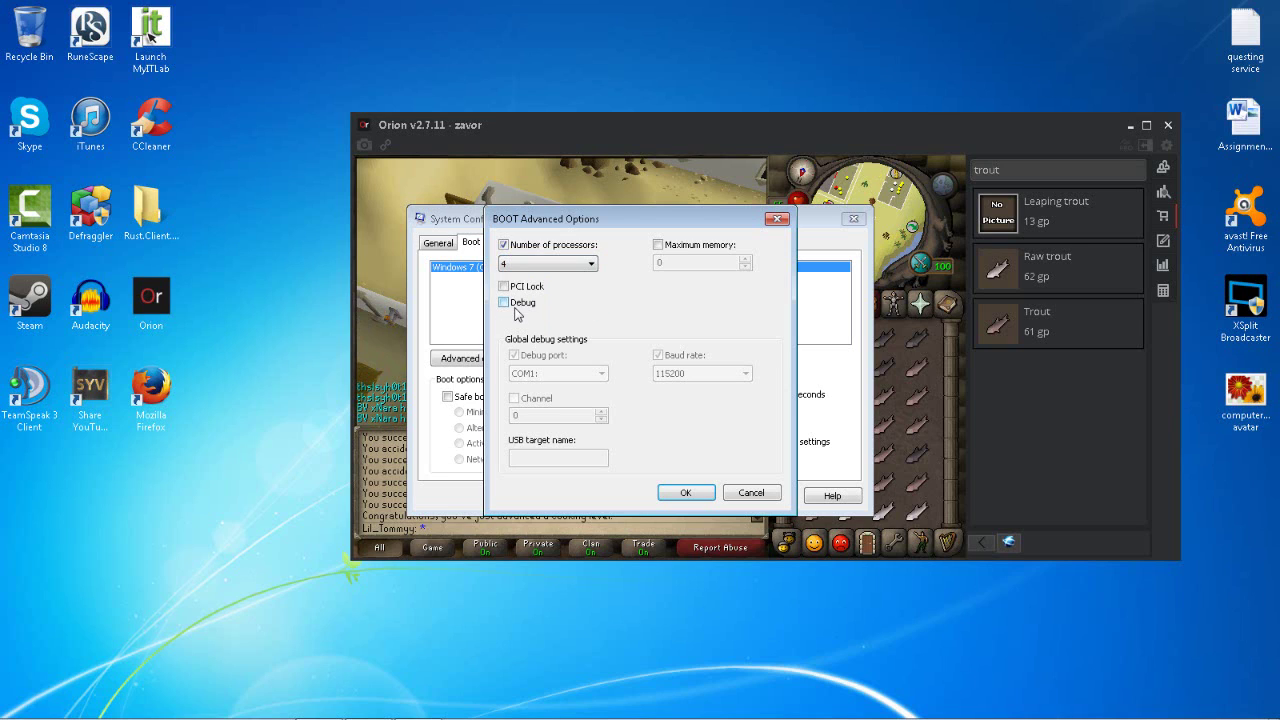
pyautogui.click(706, 500)
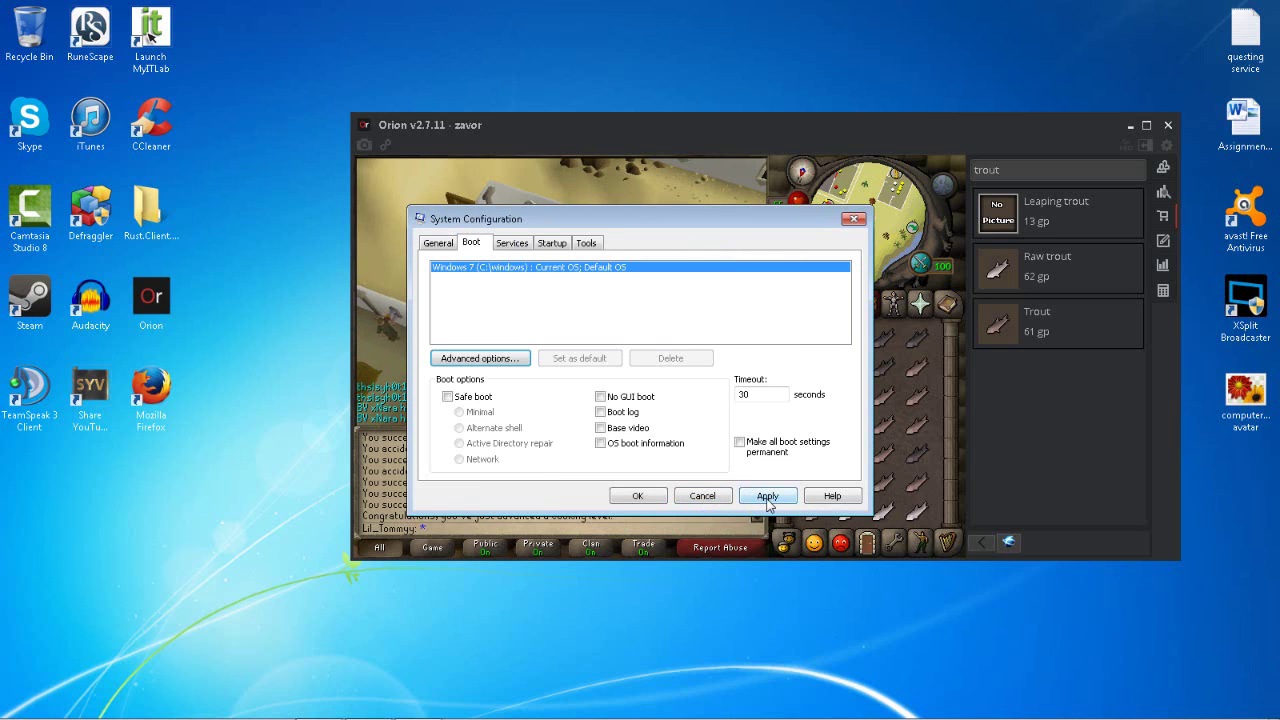
pyautogui.click(680, 496)
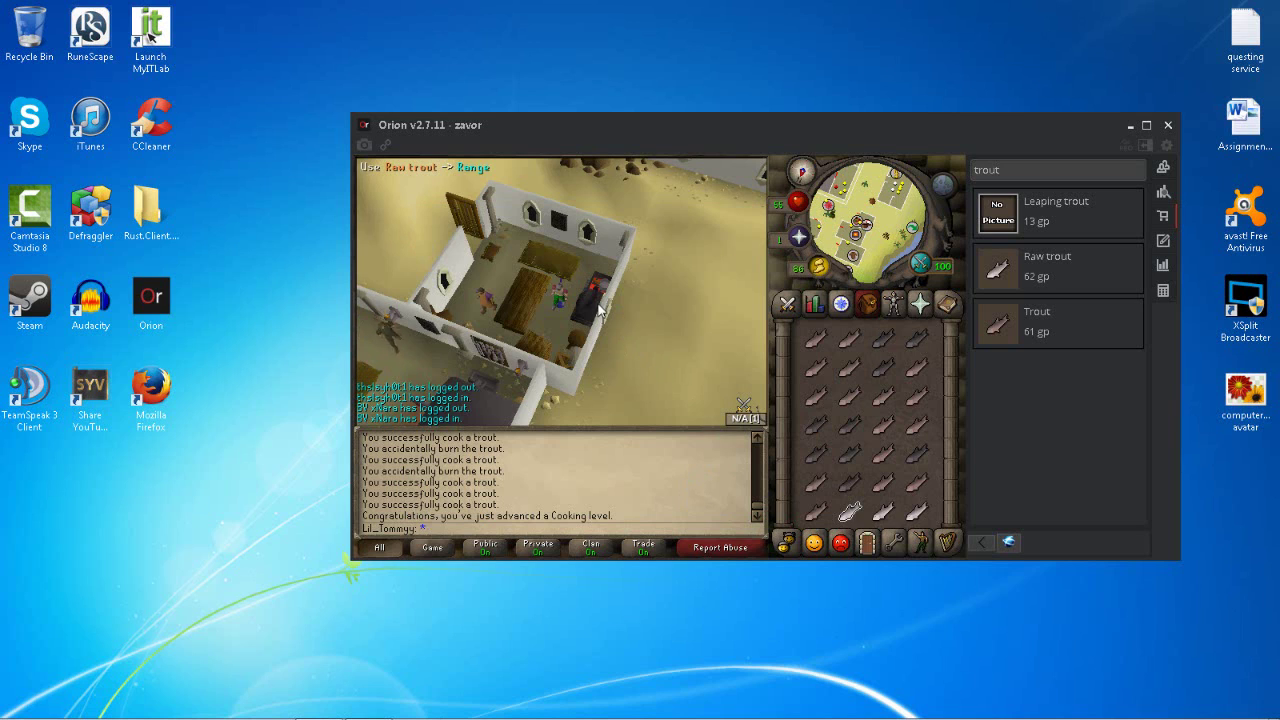
# - Use the raw trout on the range in the Orion client and choose to cook all of them
pyautogui.rightClick(563, 300)
pyautogui.click(560, 312)
pyautogui.rightClick(565, 503)
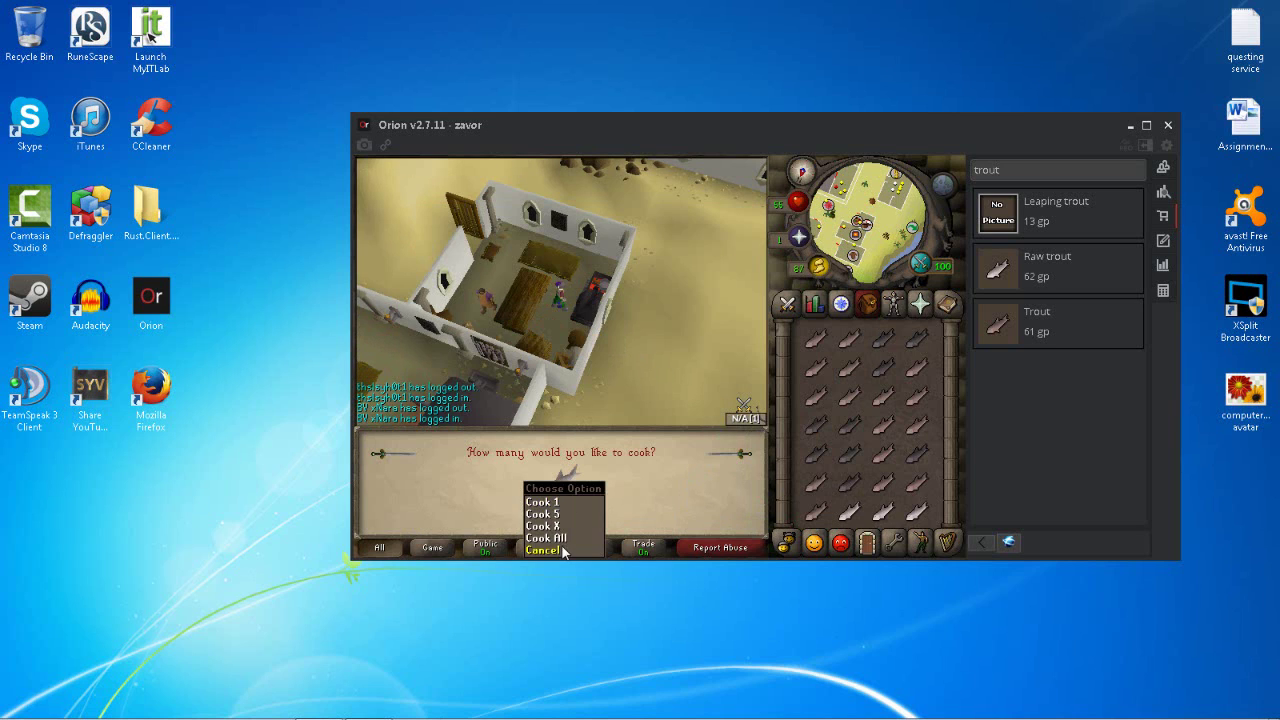
pyautogui.click(546, 538)
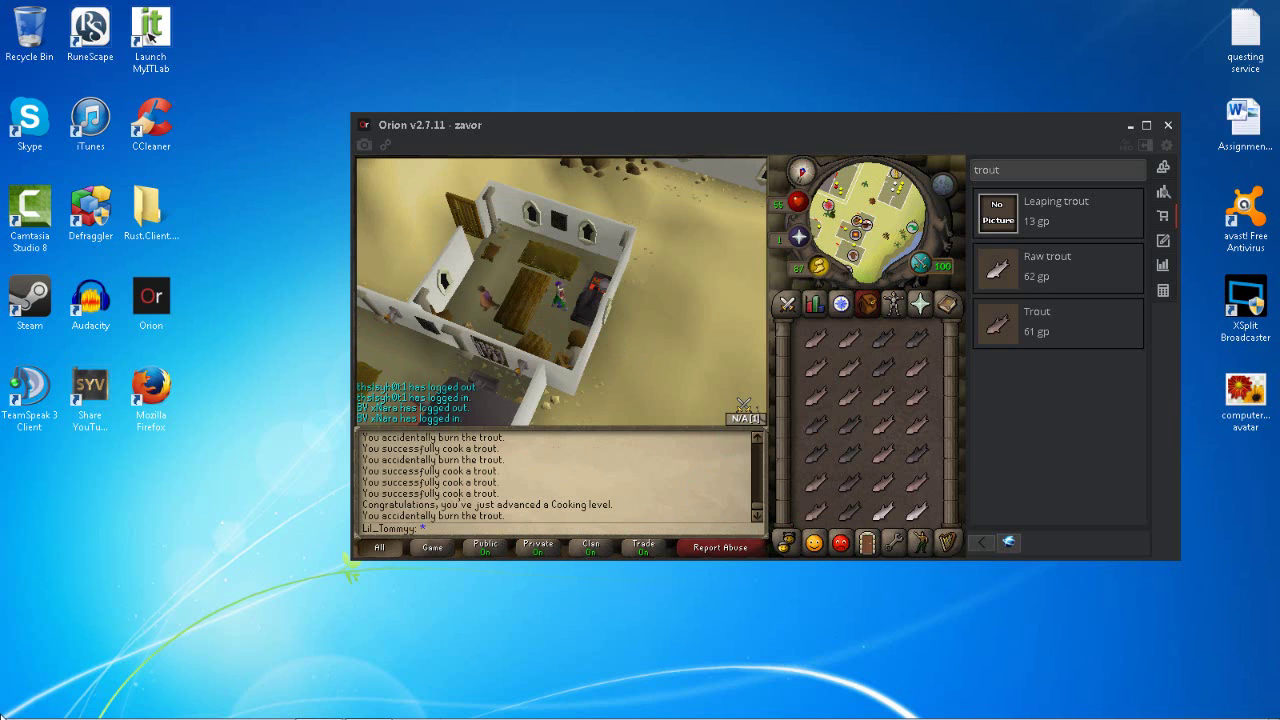
pyautogui.press('super')
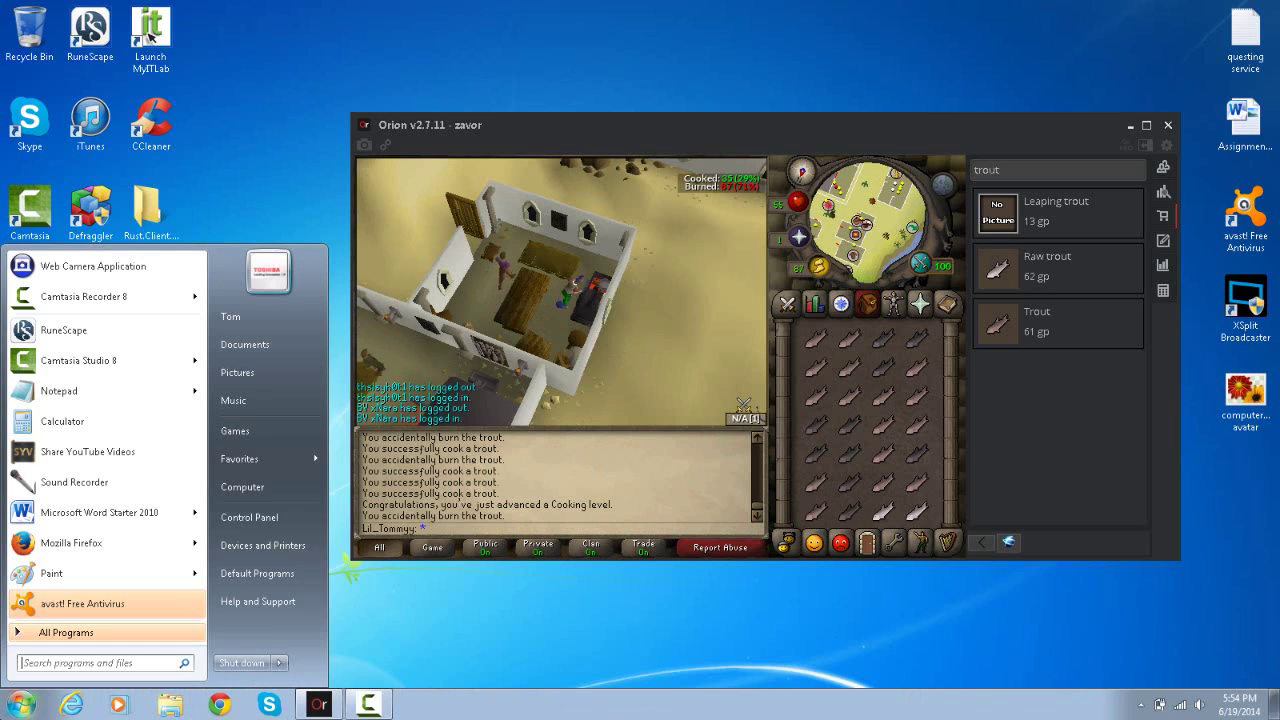
pyautogui.click(426, 629)
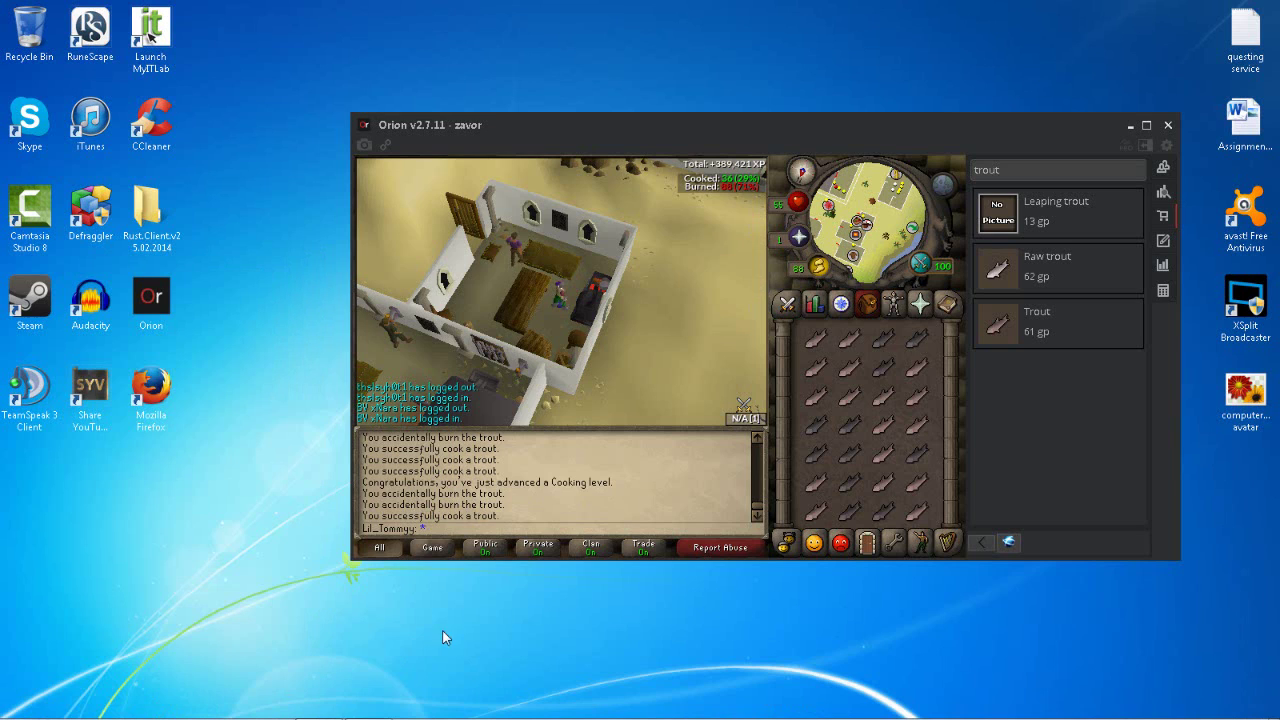
# - Drop a burnt fish from the inventory and take the uncut sapphire from the floor
pyautogui.rightClick(817, 425)
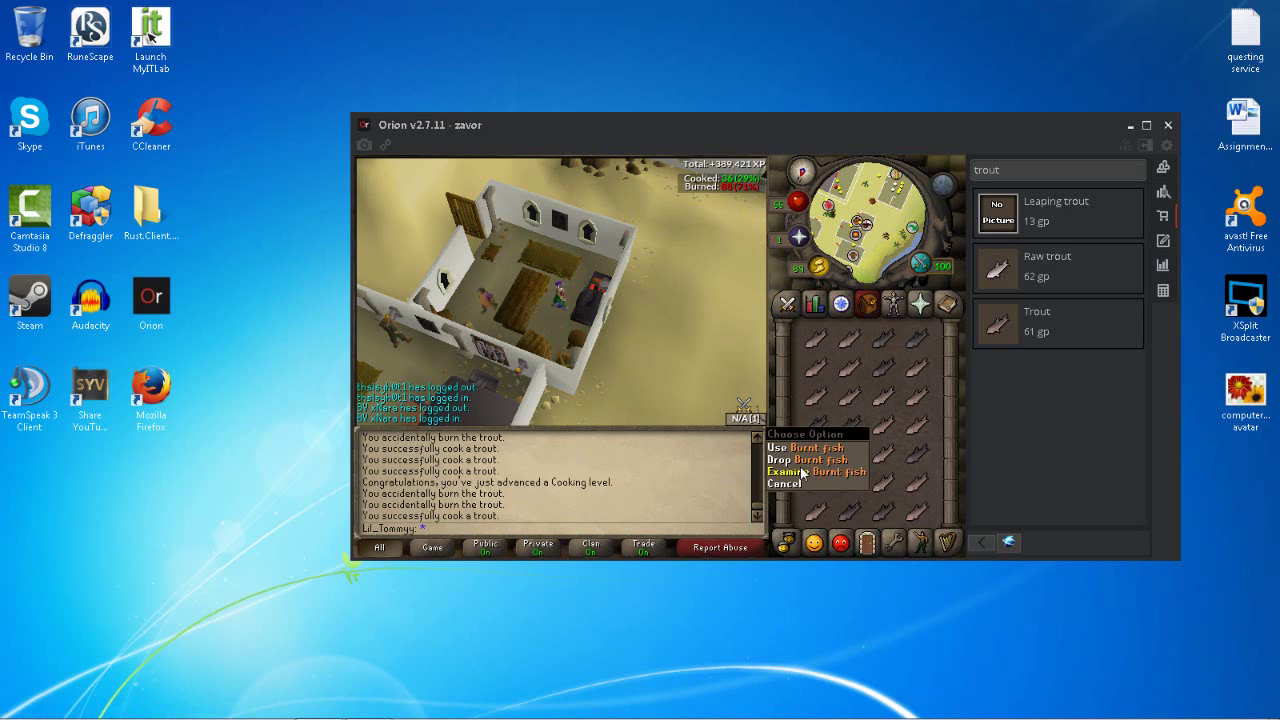
pyautogui.click(795, 472)
pyautogui.rightClick(556, 305)
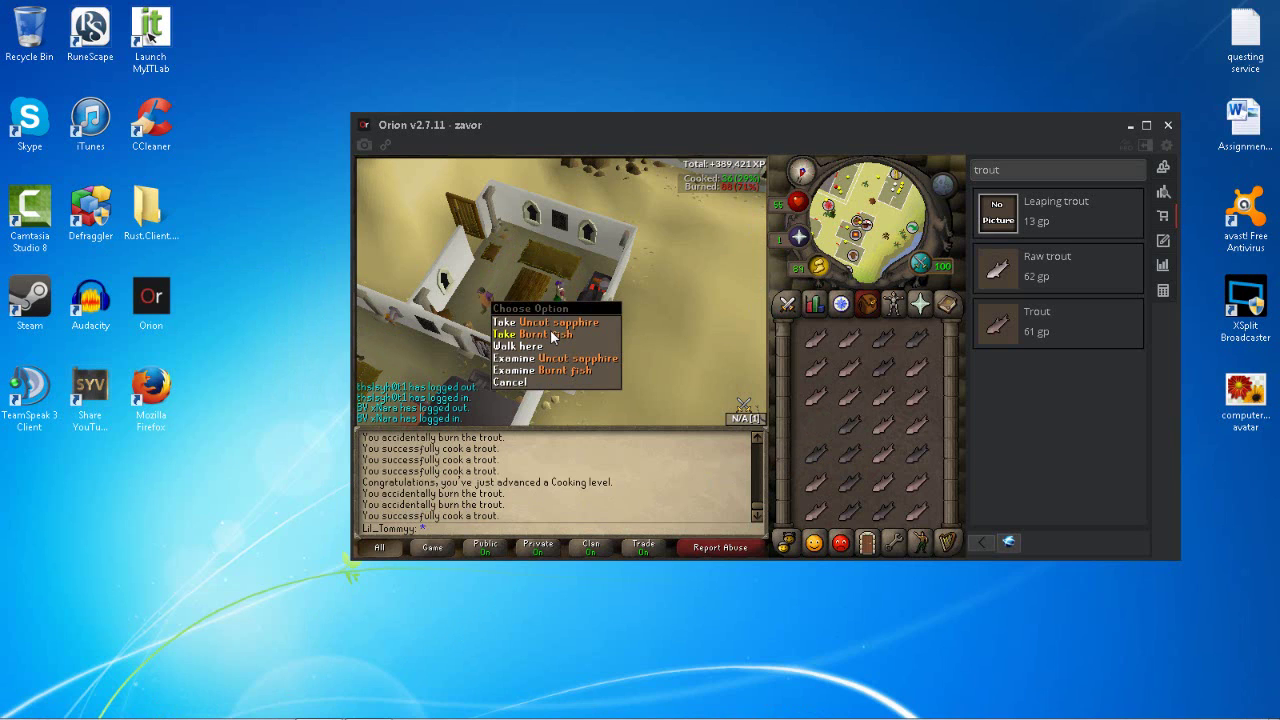
pyautogui.click(555, 325)
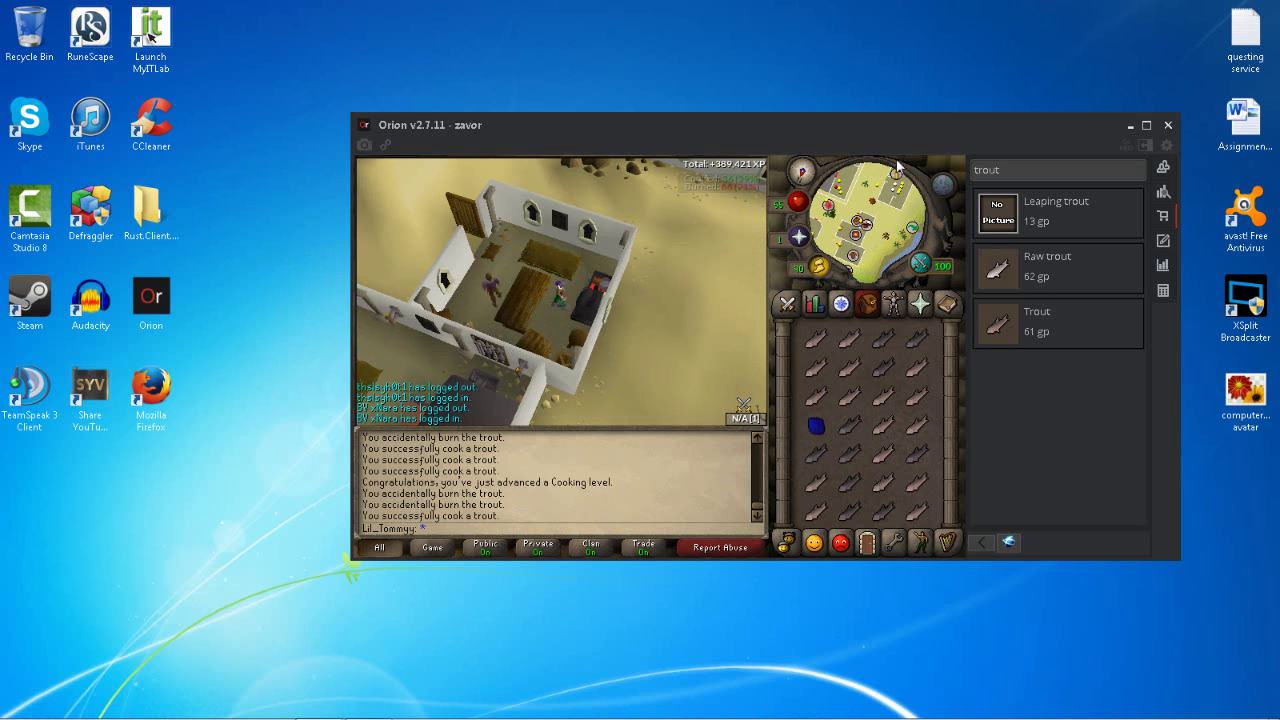
# - Walk the character from the range house to the bank and open the bank at a booth
pyautogui.click(893, 203)
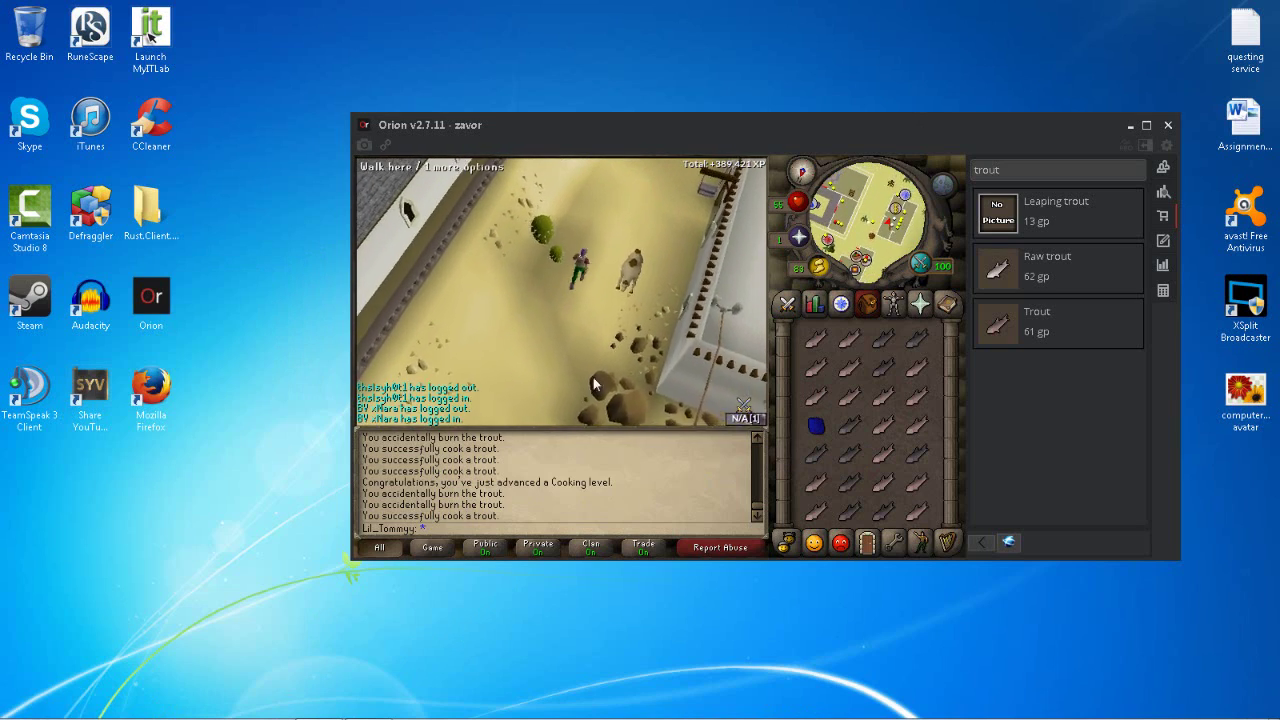
pyautogui.press('Left')
pyautogui.press('Down')
pyautogui.press('Up')
pyautogui.press('Right')
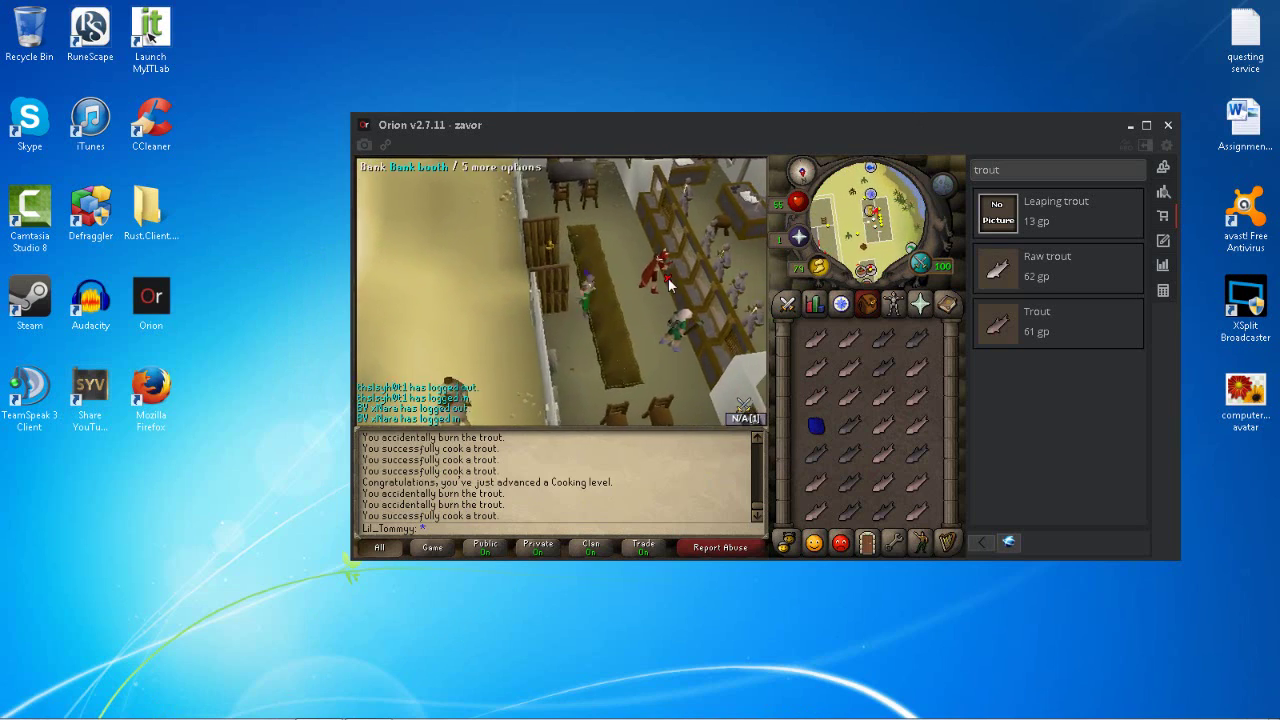
pyautogui.click(665, 280)
pyautogui.click(665, 277)
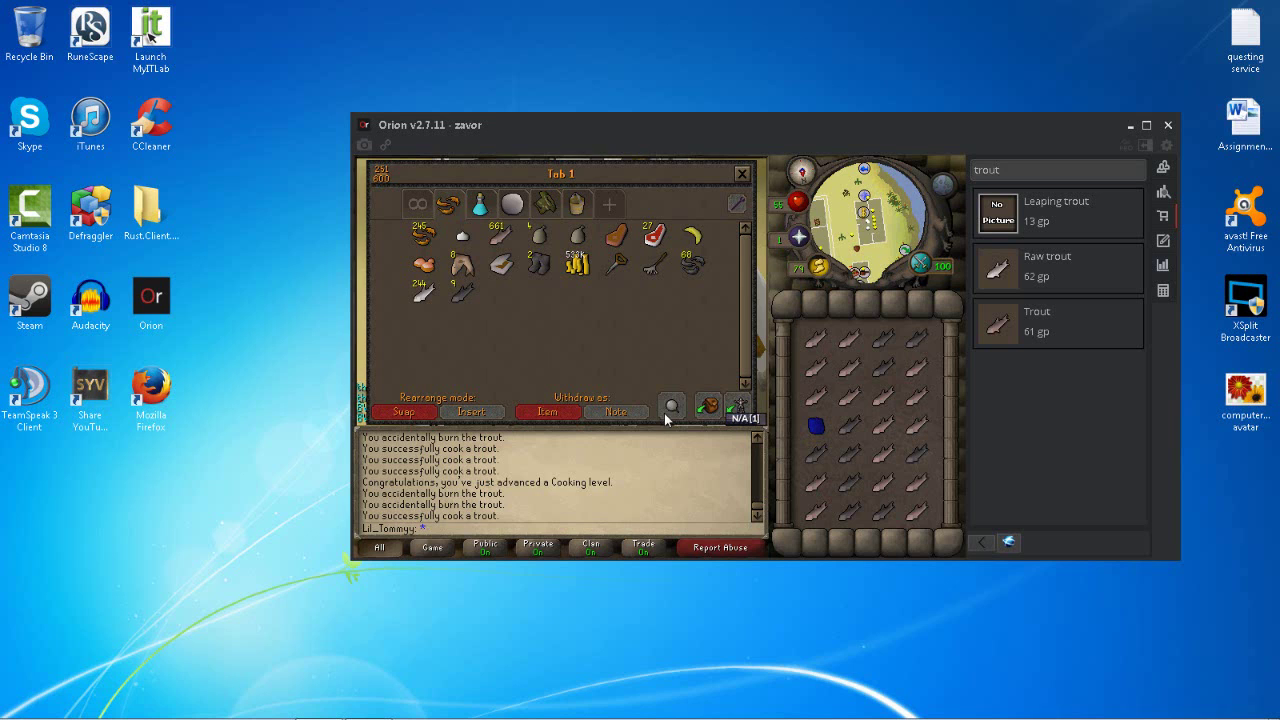
# - Deposit the whole inventory and withdraw a full load of raw trout, heading back towards the range
pyautogui.click(707, 405)
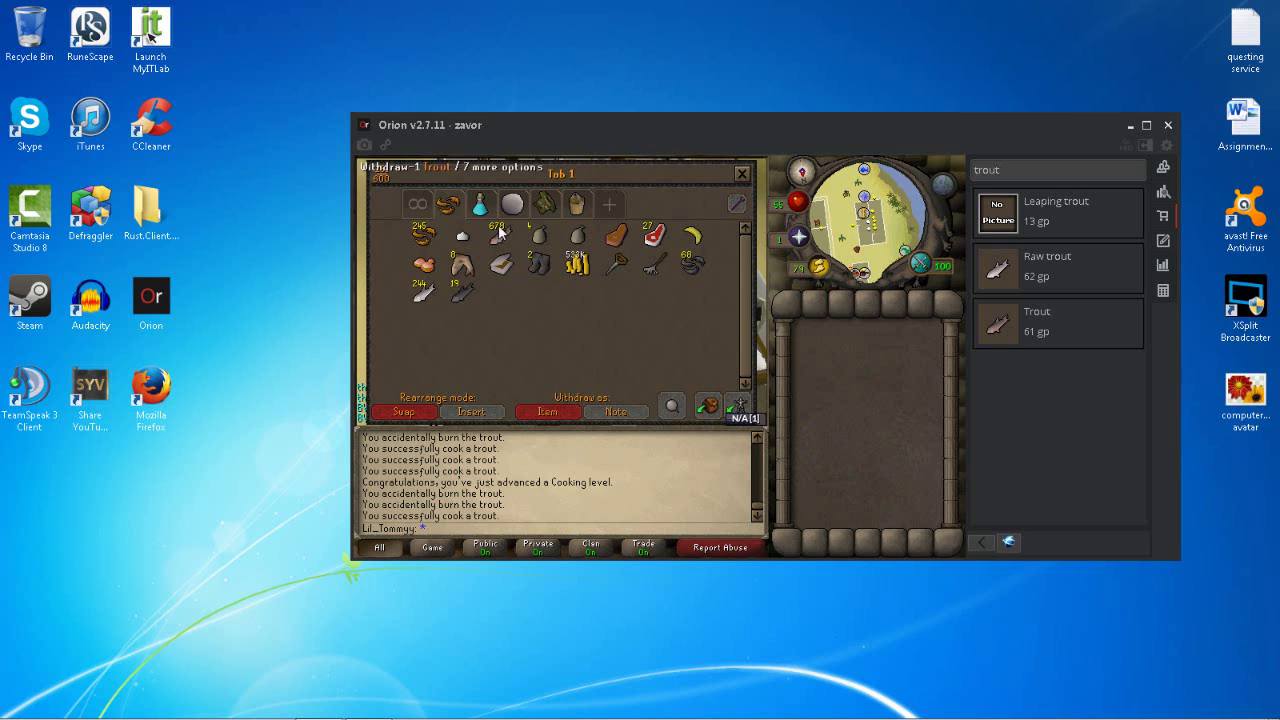
pyautogui.rightClick(500, 229)
pyautogui.click(501, 302)
pyautogui.rightClick(428, 299)
pyautogui.click(417, 382)
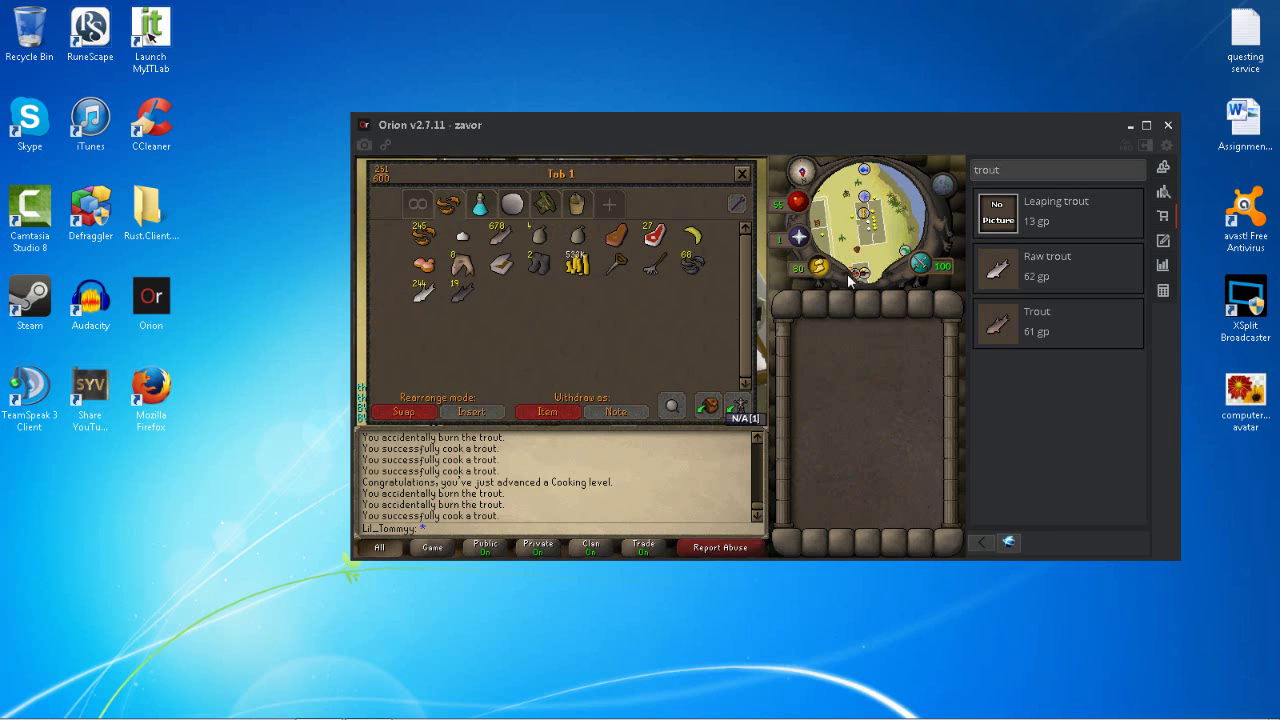
pyautogui.click(854, 276)
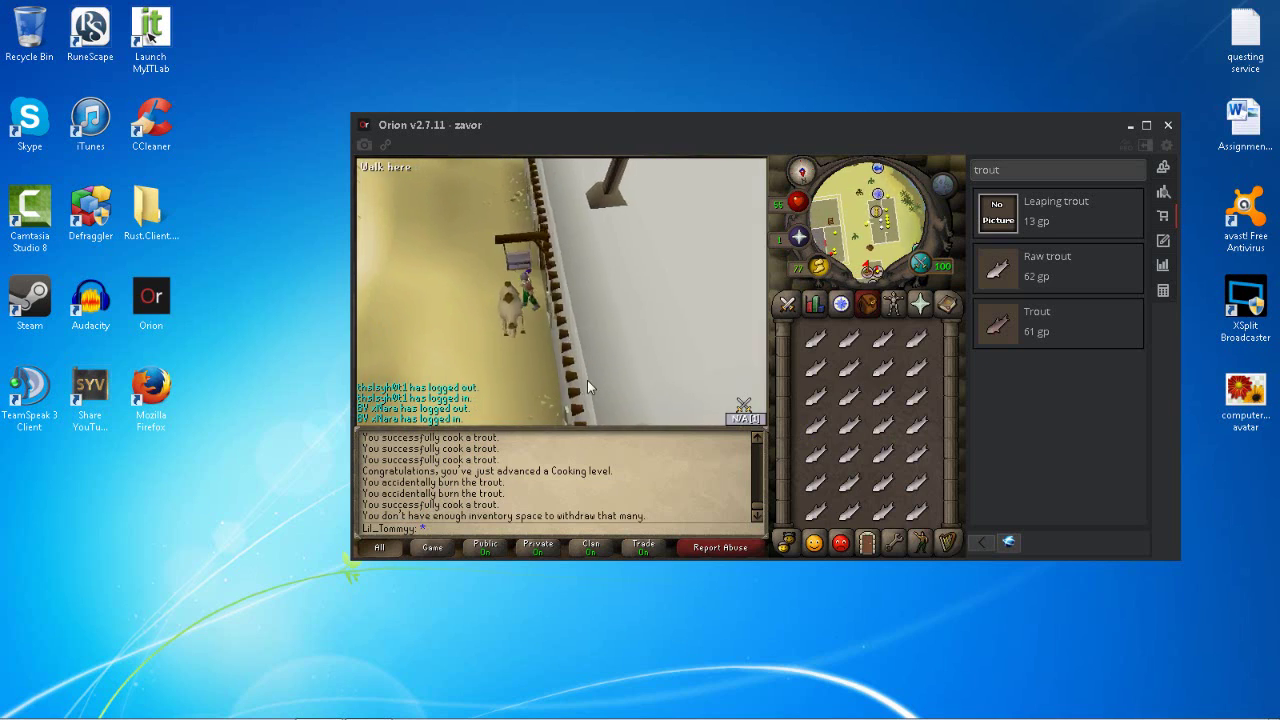
# - Open the Performance Options from the computer's advanced system settings and move that window clear of System Properties
pyautogui.click(22, 704)
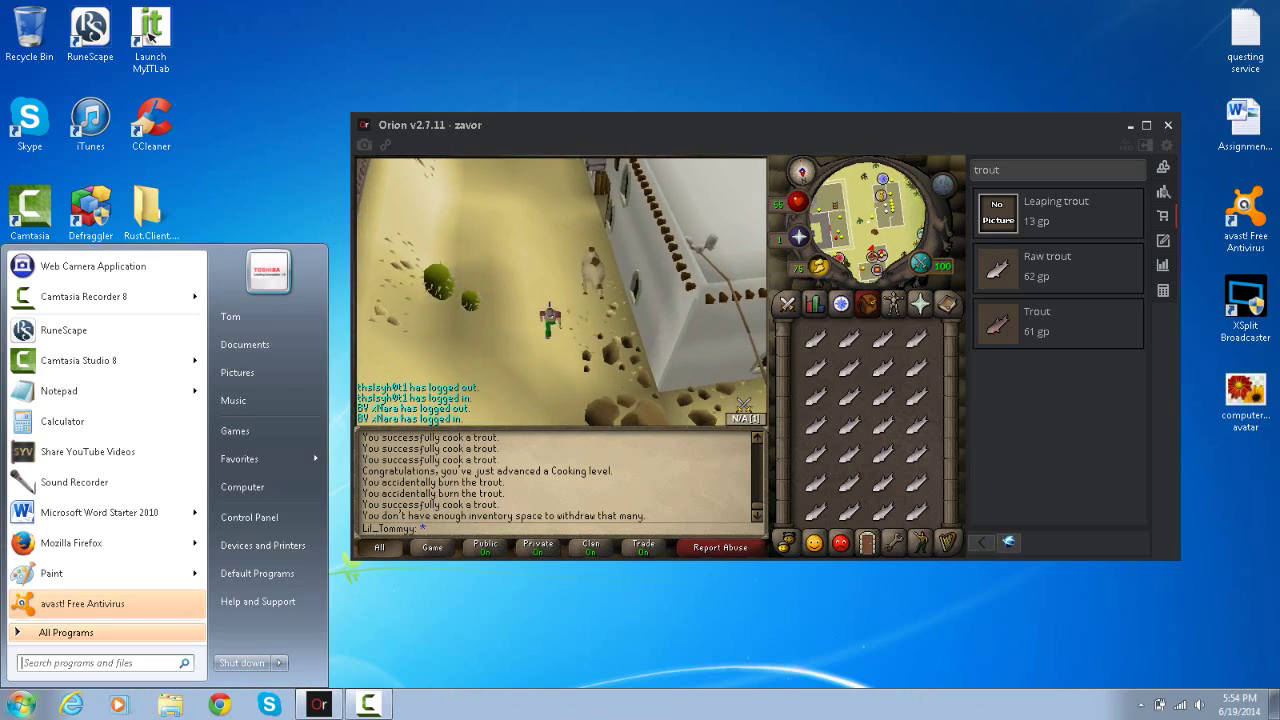
pyautogui.rightClick(251, 497)
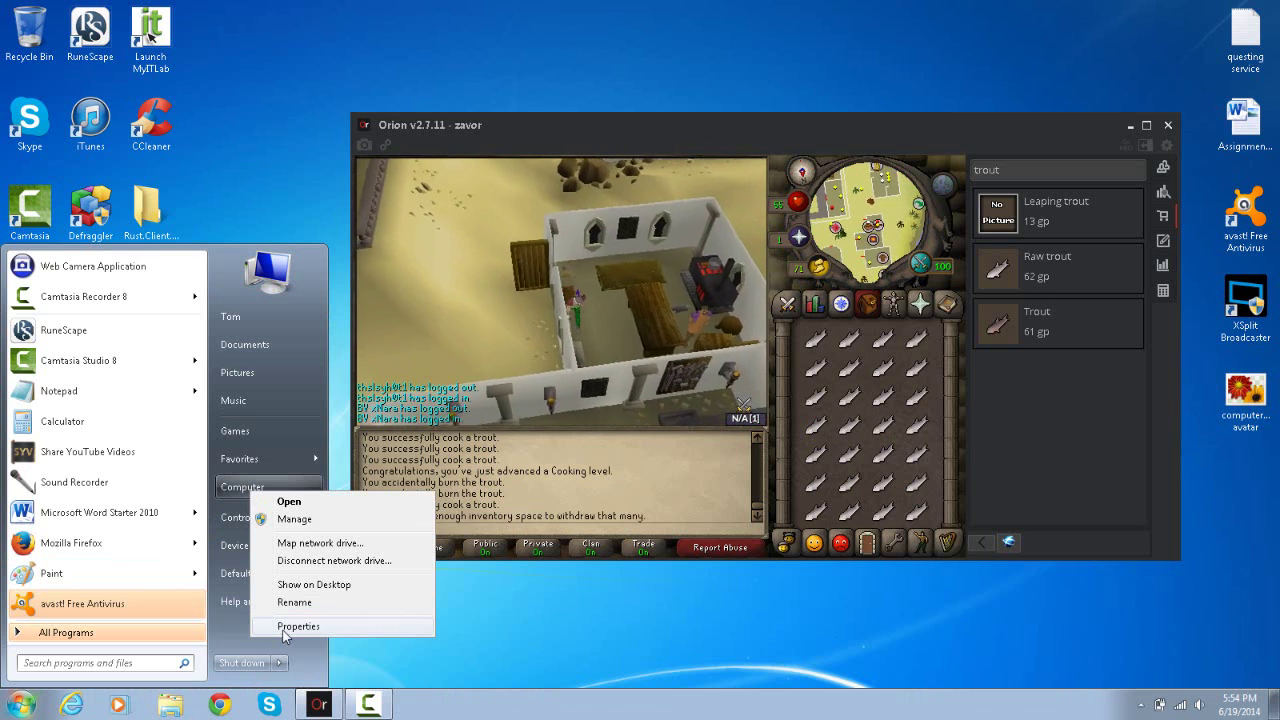
pyautogui.click(278, 622)
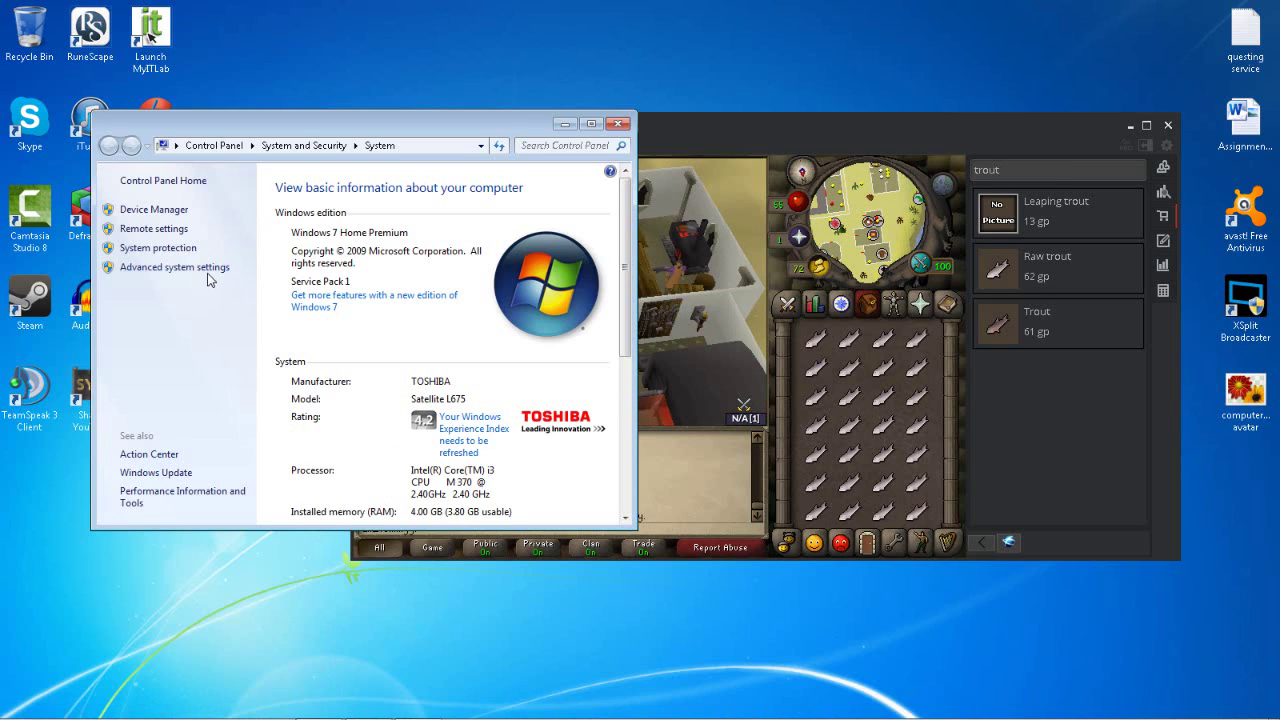
pyautogui.click(199, 268)
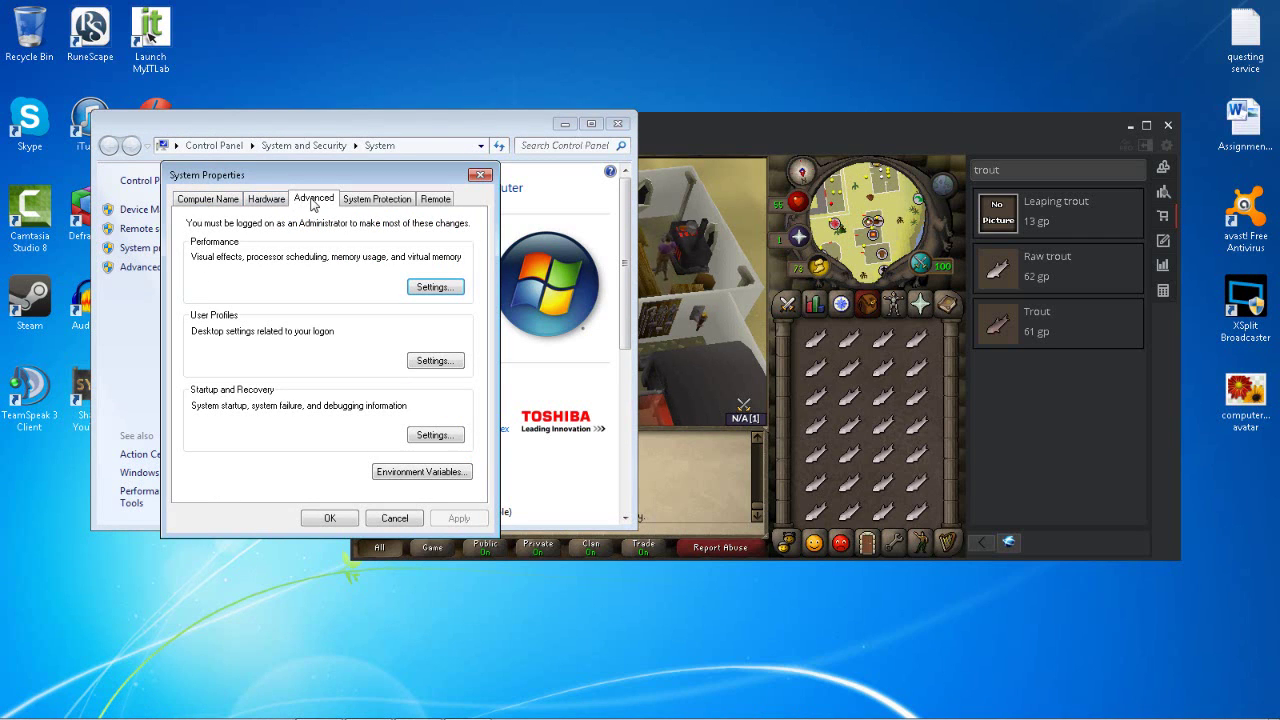
pyautogui.click(430, 287)
pyautogui.moveTo(326, 230); pyautogui.dragTo(753, 165)
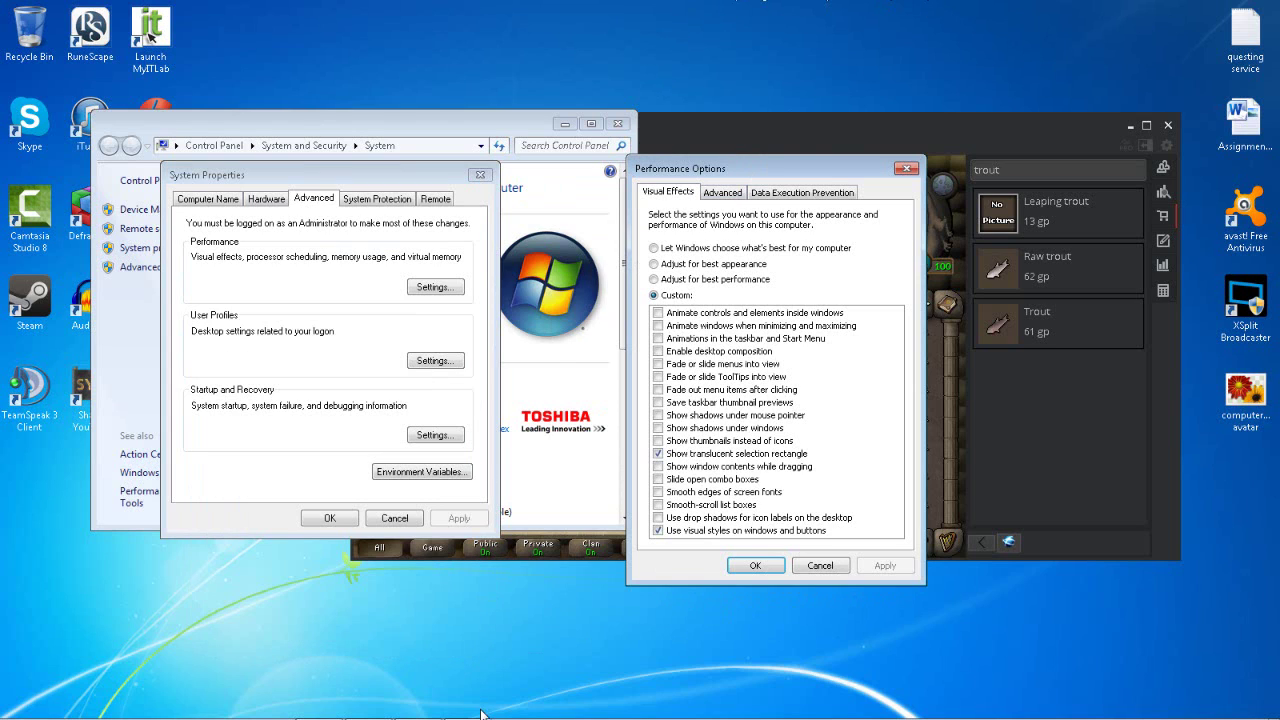
# - Try the visual effects presets Let Windows choose what's best for my computer, Adjust for best performance and Custom, and cancel the changes
pyautogui.moveTo(485, 716)
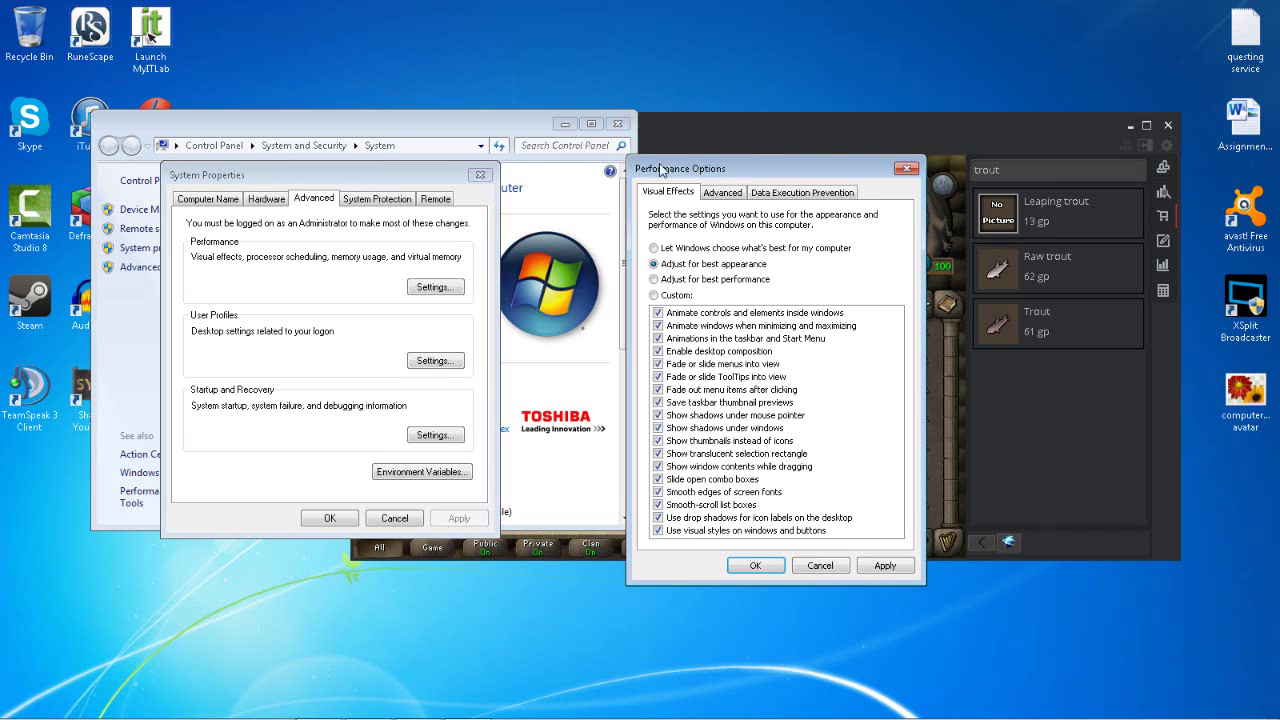
pyautogui.moveTo(417, 708)
pyautogui.click(722, 249)
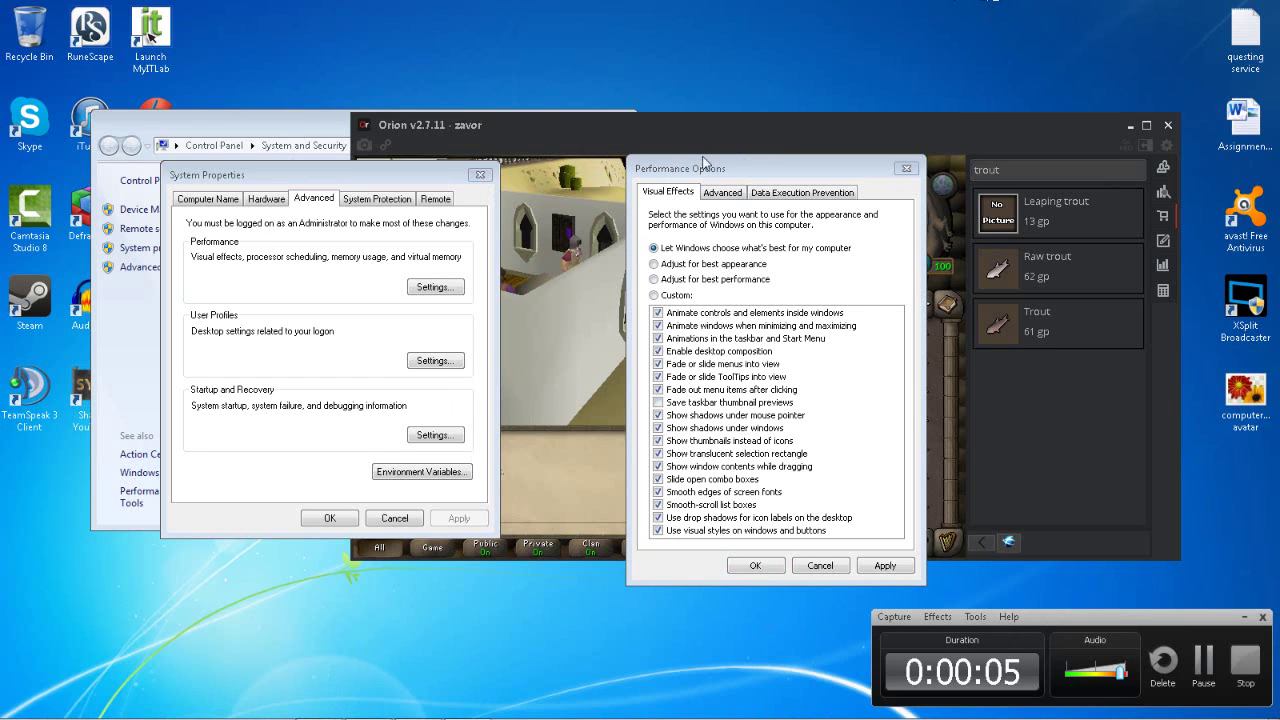
pyautogui.moveTo(706, 168); pyautogui.dragTo(383, 160)
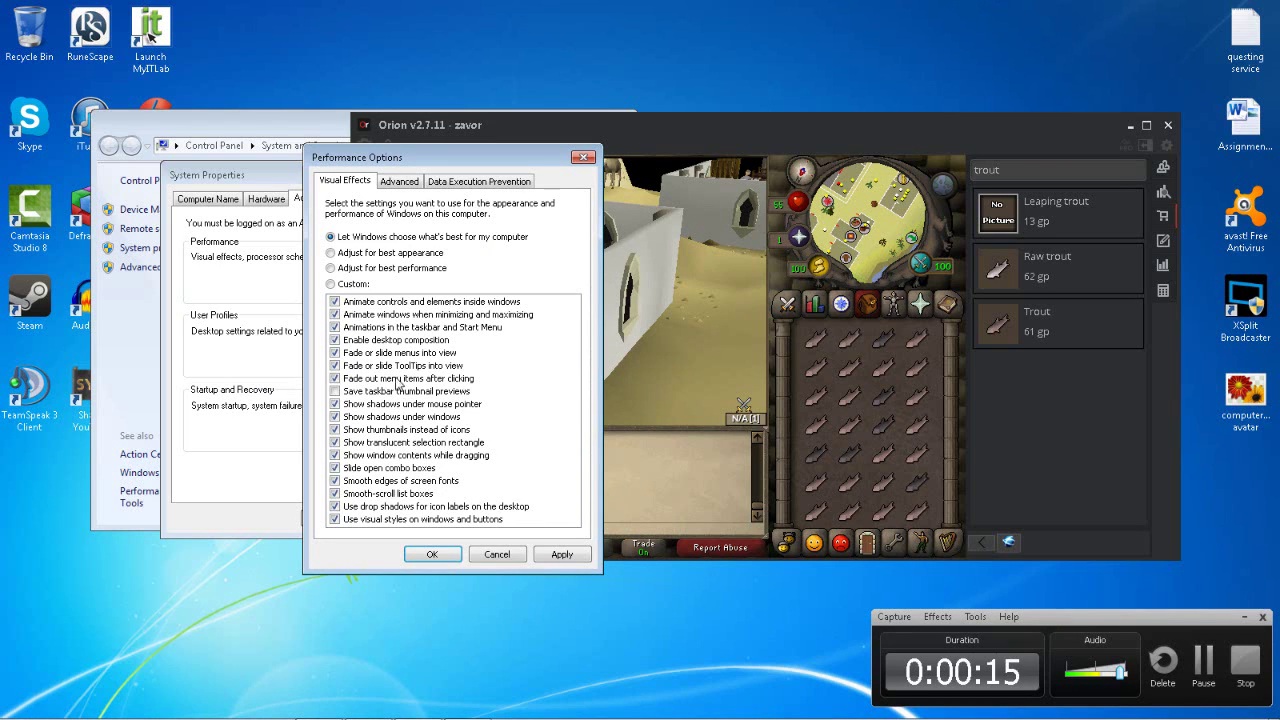
pyautogui.click(362, 287)
pyautogui.click(369, 265)
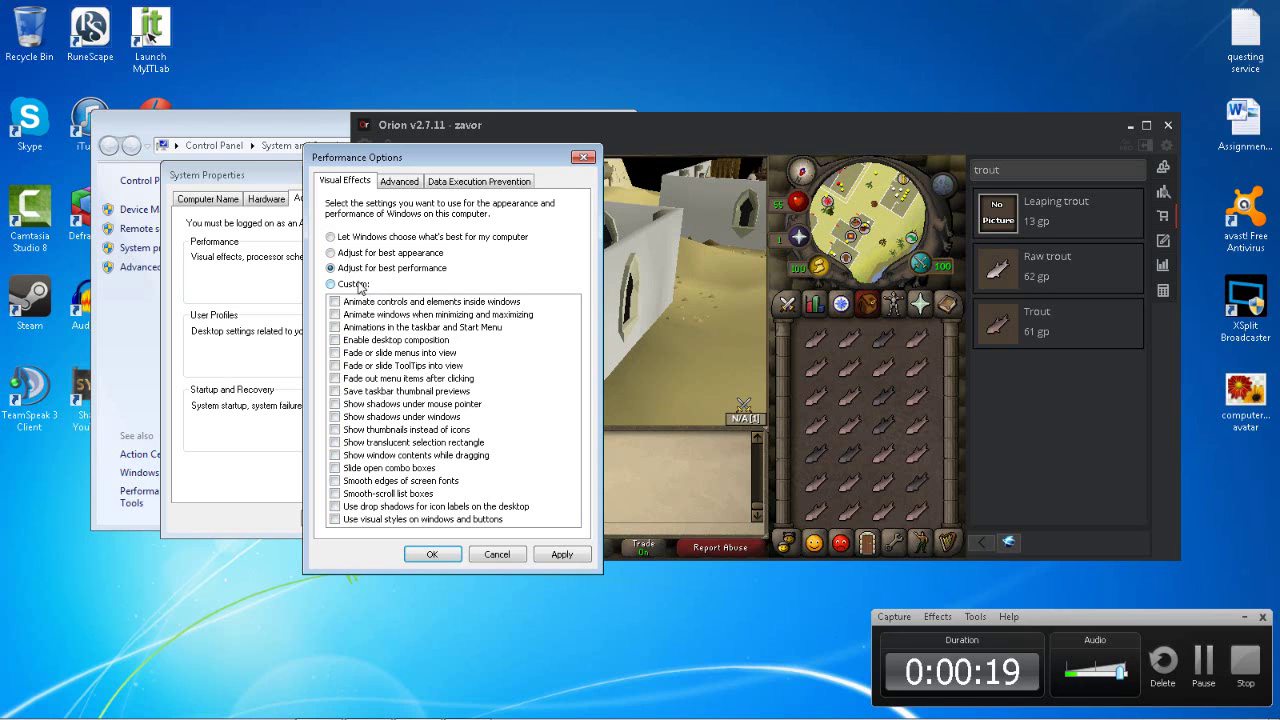
pyautogui.click(358, 282)
pyautogui.click(495, 554)
# - Reopen the Performance Options with the custom visual effects and move the window higher on the desktop
pyautogui.click(434, 287)
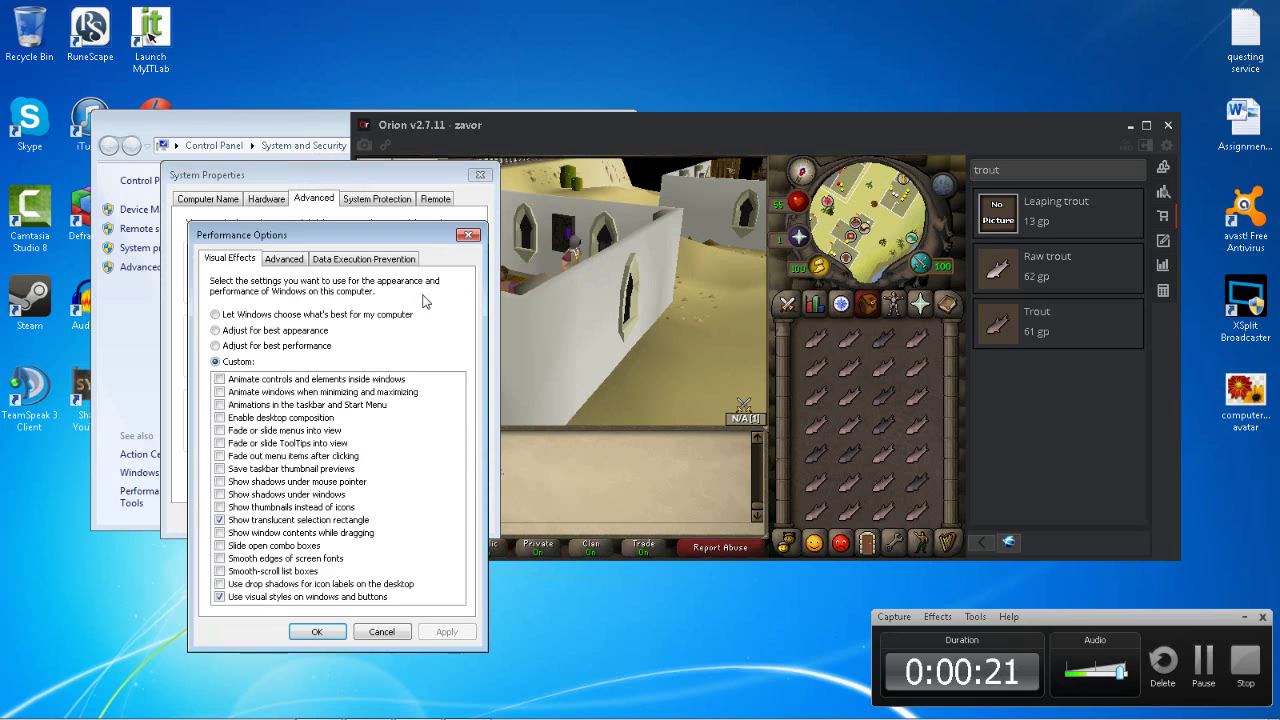
pyautogui.moveTo(336, 234); pyautogui.dragTo(327, 141)
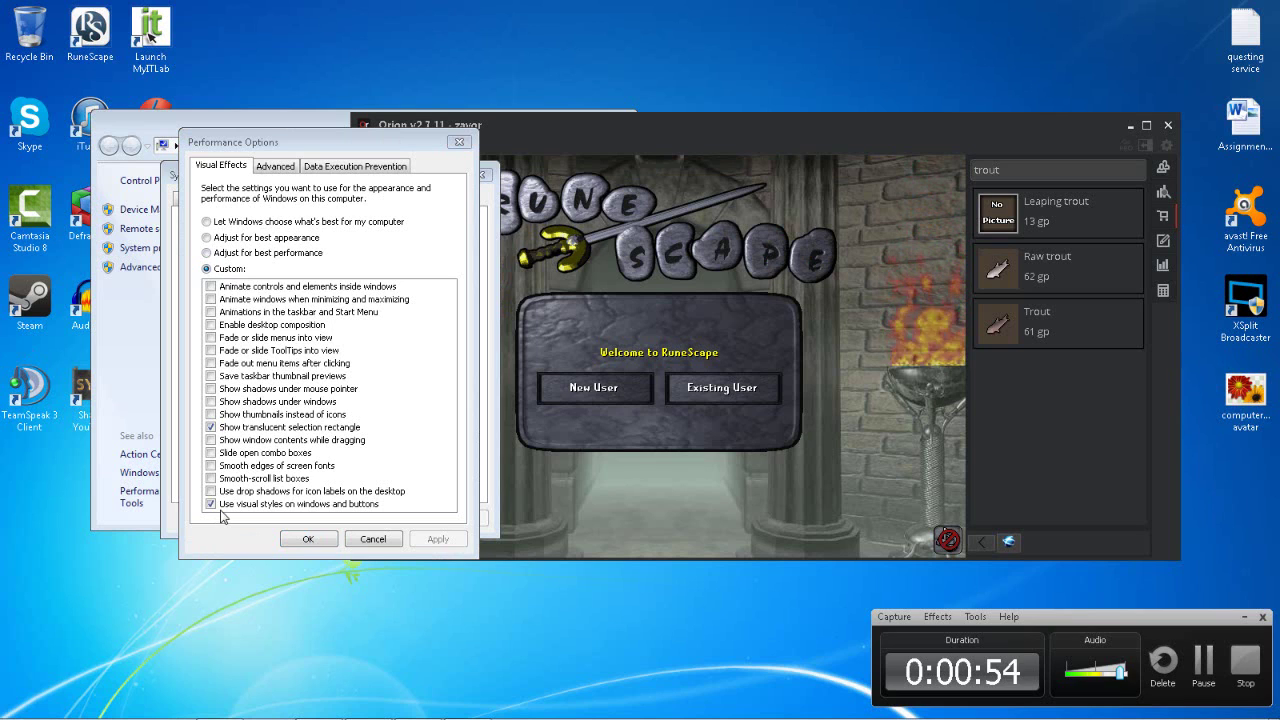
pyautogui.moveTo(20, 717)
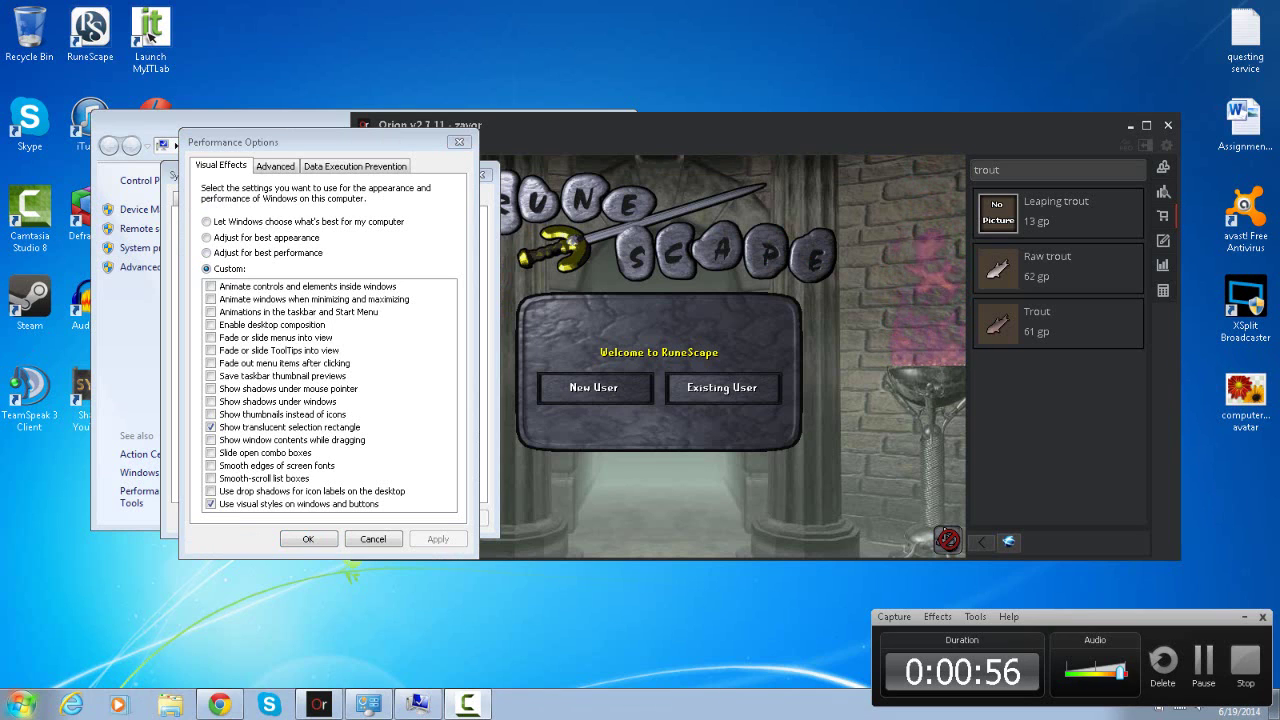
pyautogui.press('super')
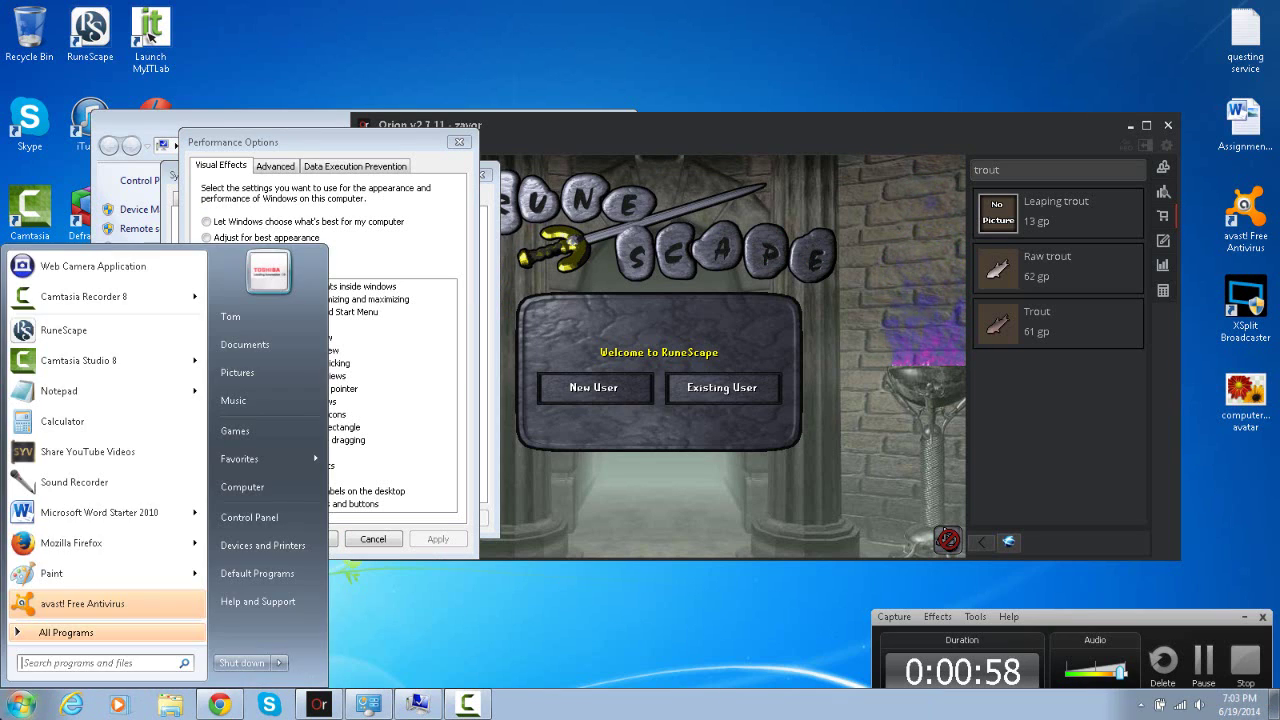
pyautogui.press('super')
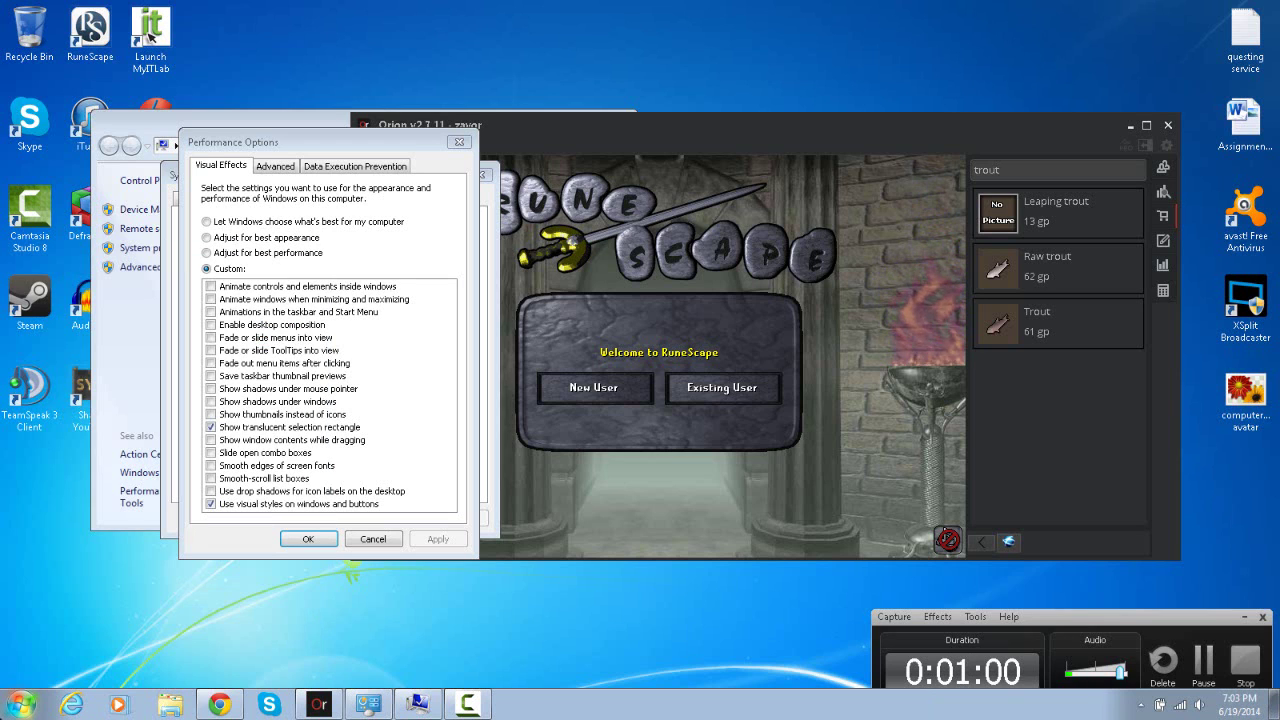